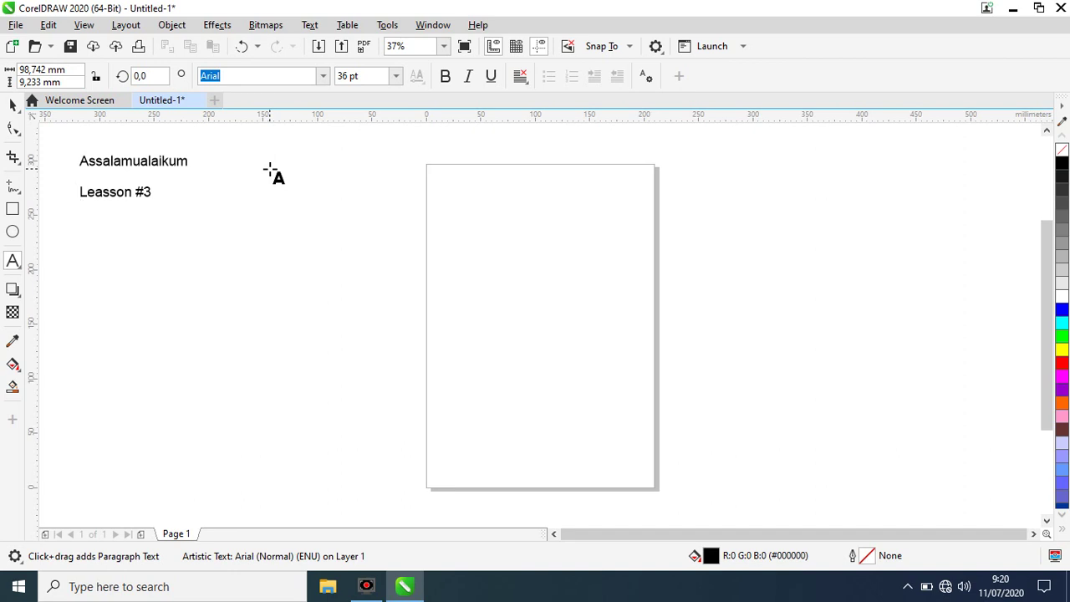
Add the line "Ellipse tool (F7)" below "Leasson #3" in the text note
click(12, 232)
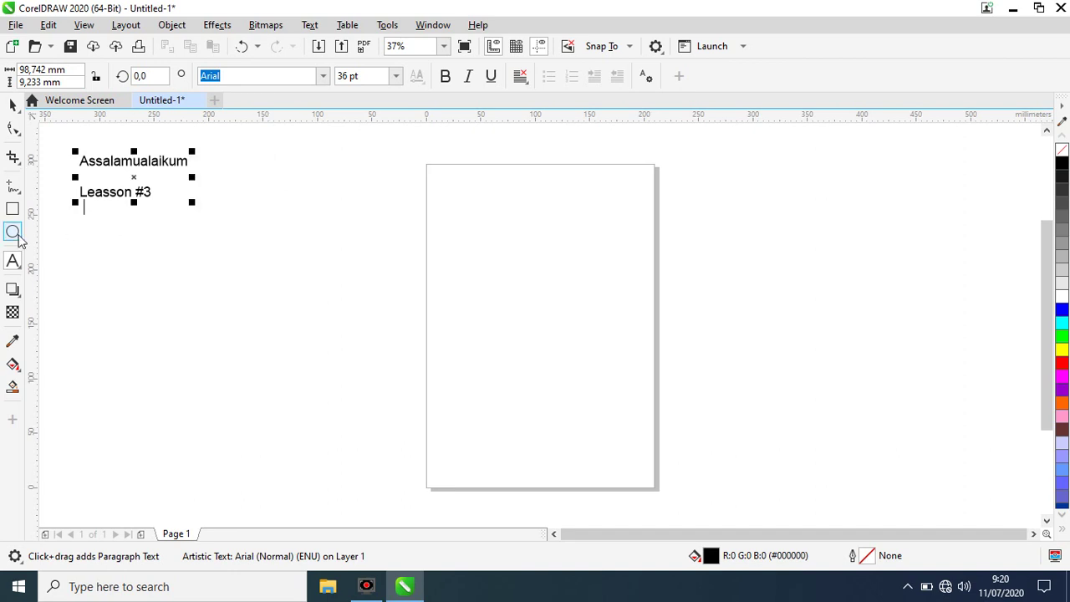
click(12, 260)
text(Ellips)
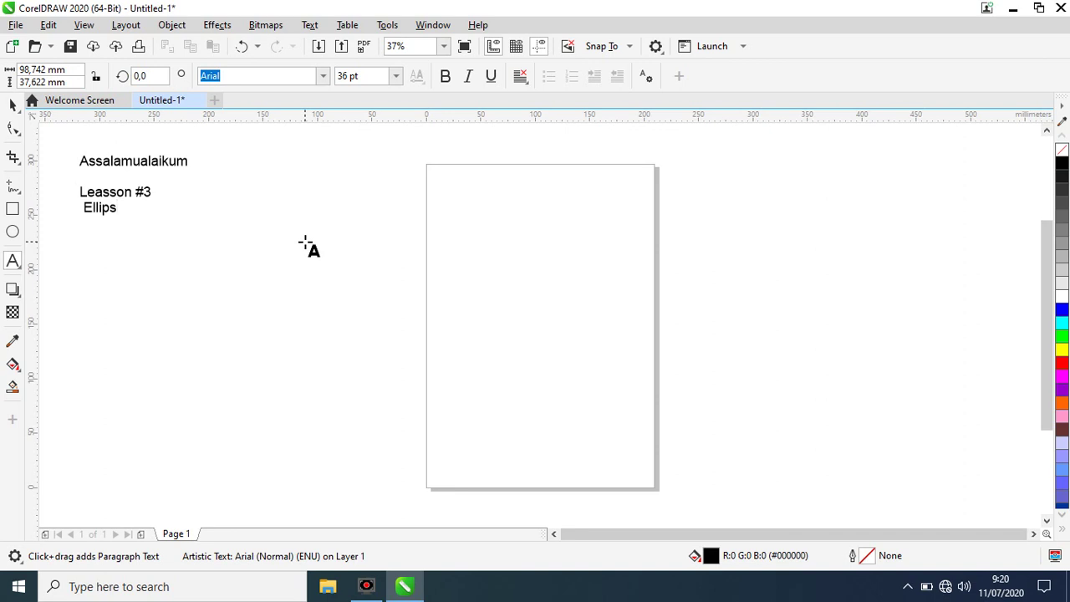
text(toll)
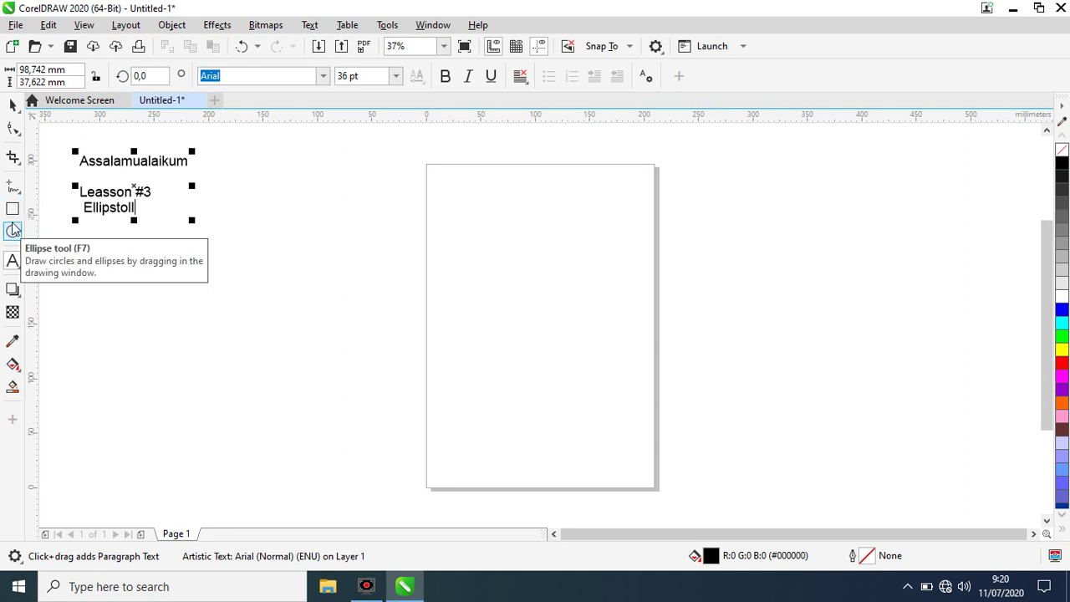
key(BackSpace)
key(BackSpace)
key(BackSpace)
key(BackSpace)
text(e too)
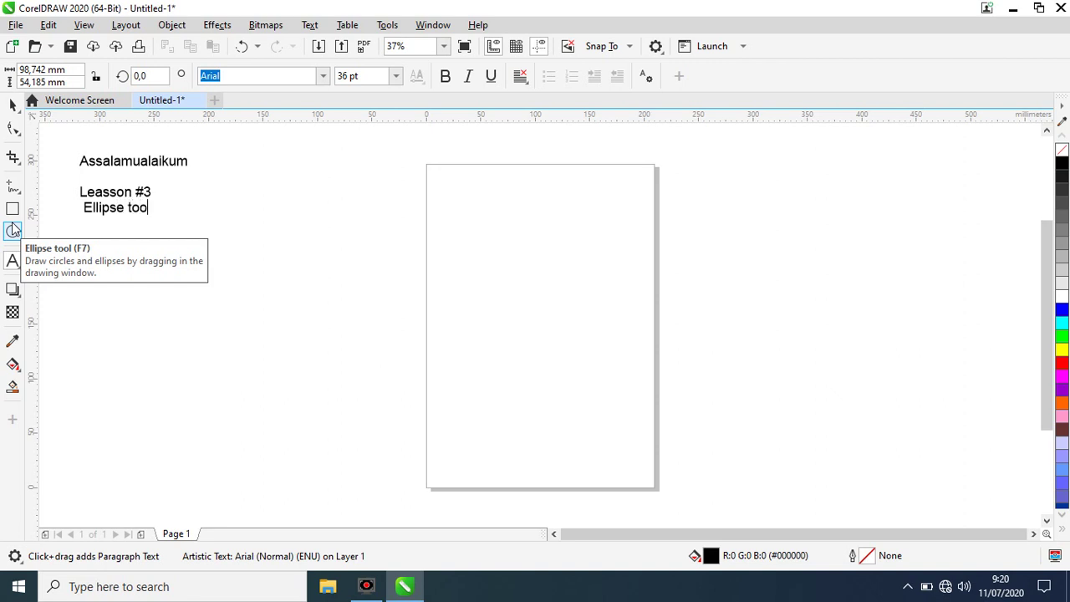
text(l (f7)
key(BackSpace)
text(F7))
key(Return)
click(13, 105)
click(102, 276)
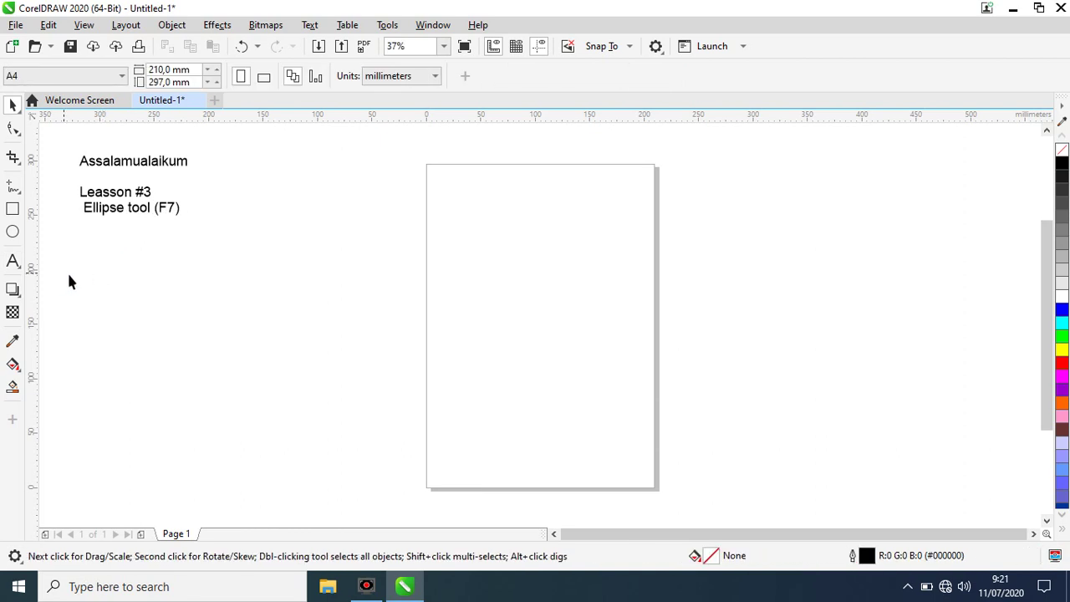
Draw a circle about 137 mm across beside the text note, and add the line "ctrl + click" to the note below a blank line
click(14, 233)
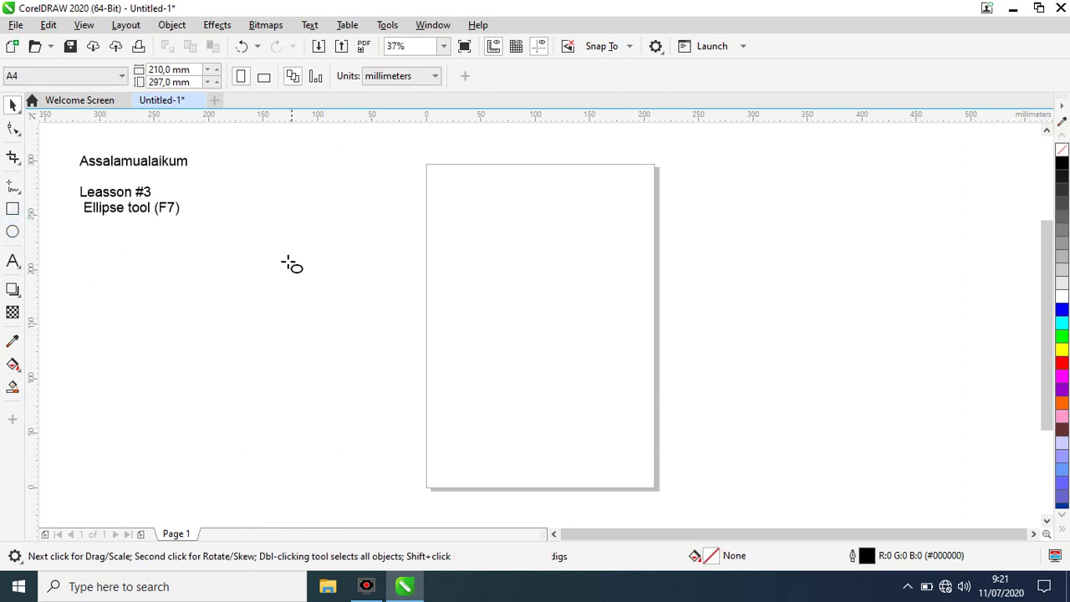
drag(258, 172, 404, 323)
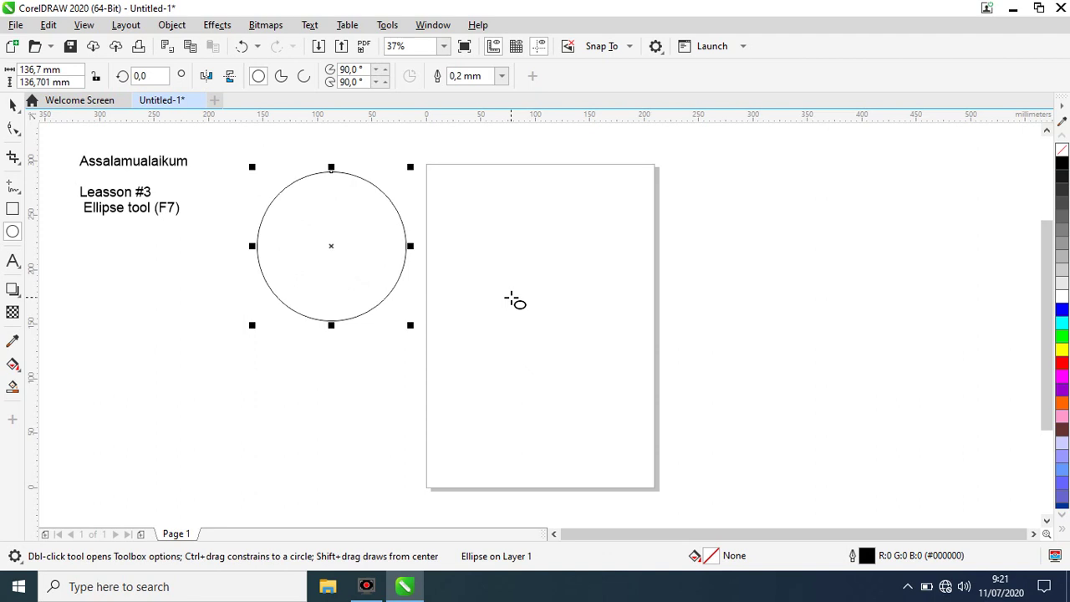
click(12, 262)
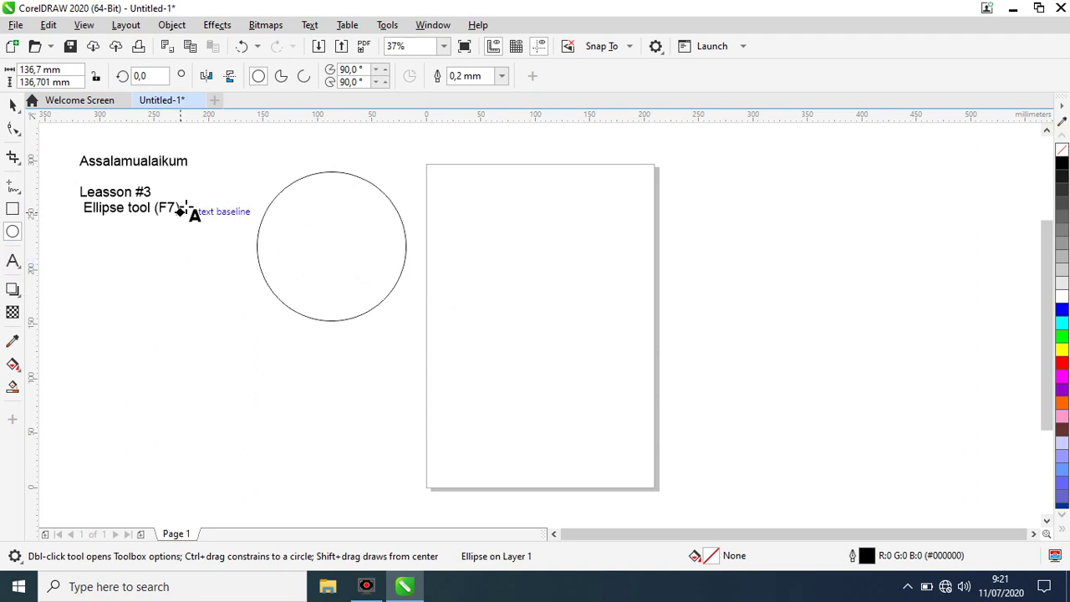
click(180, 208)
key(Return)
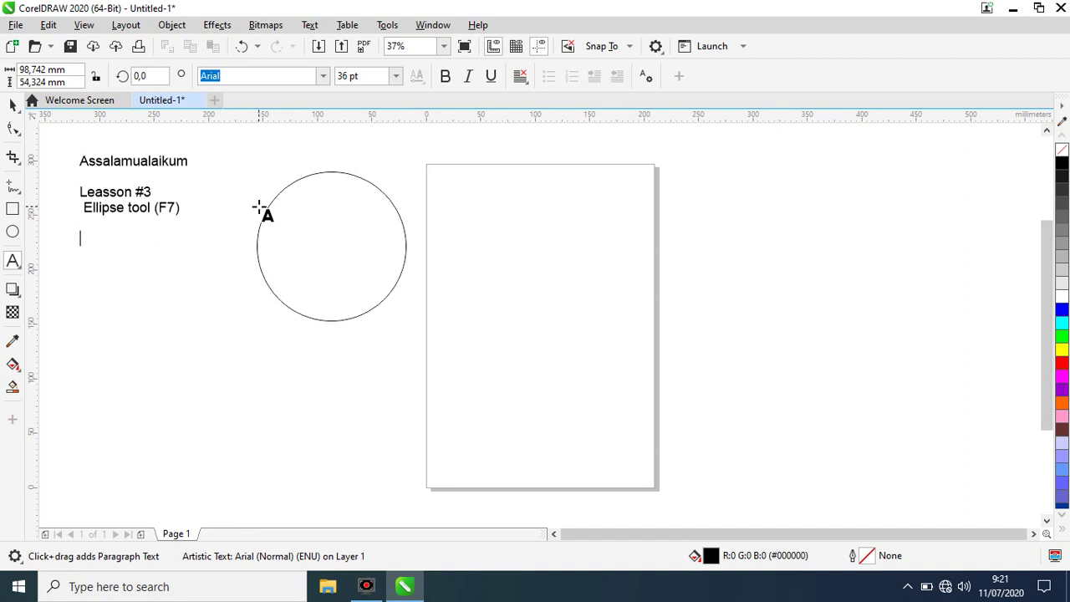
text(ctrl)
text(+ click)
click(12, 104)
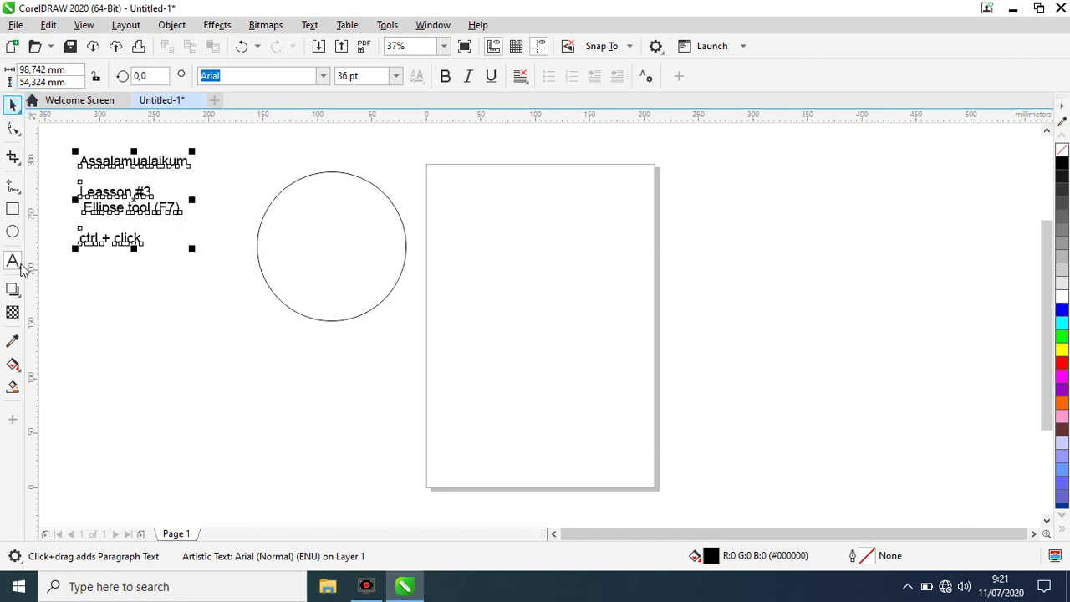
Draw a second circle about 114 mm across below the text note, and add the line "shift + click" to the note
click(12, 231)
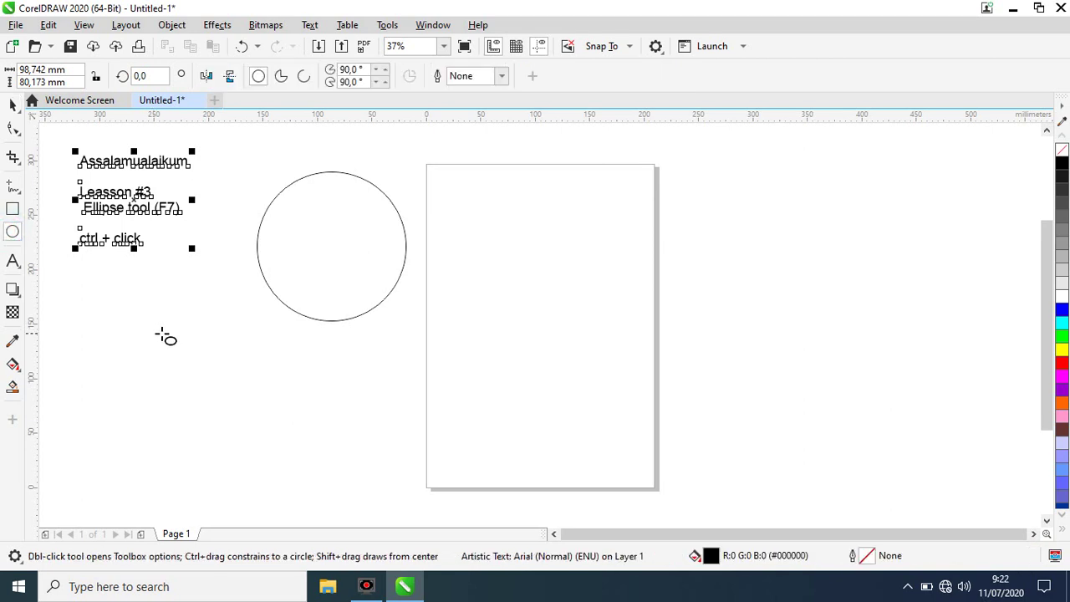
drag(151, 325, 276, 439)
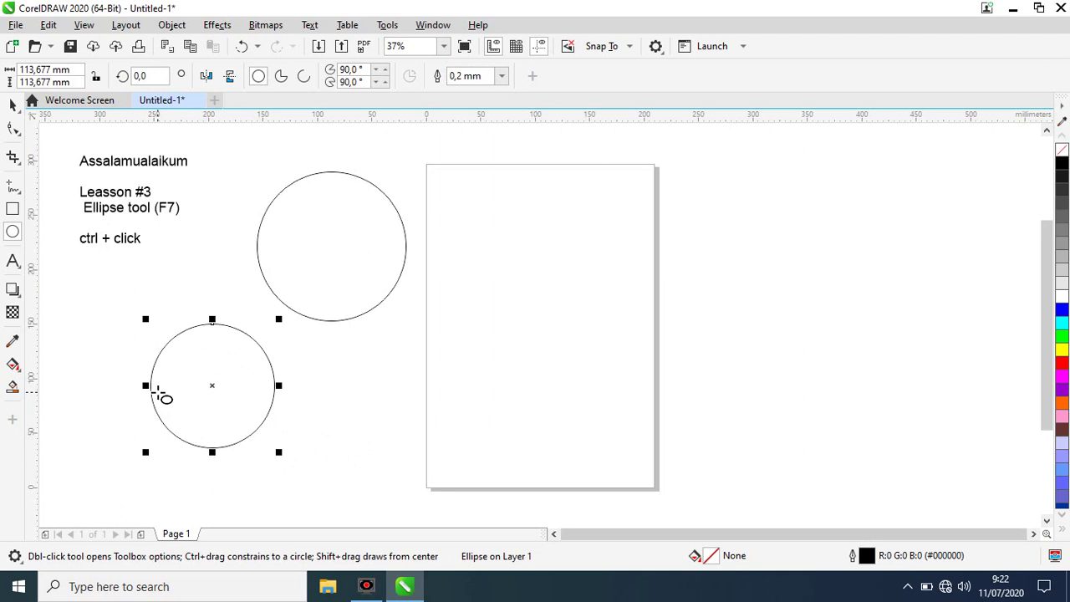
click(13, 261)
click(140, 240)
key(Return)
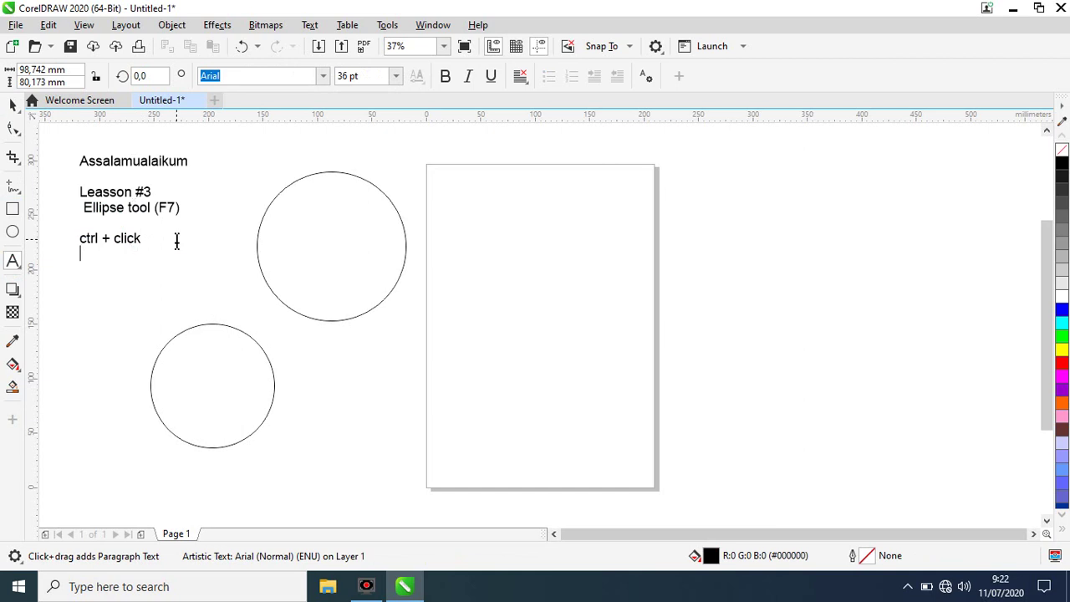
text(shift + click)
key(Escape)
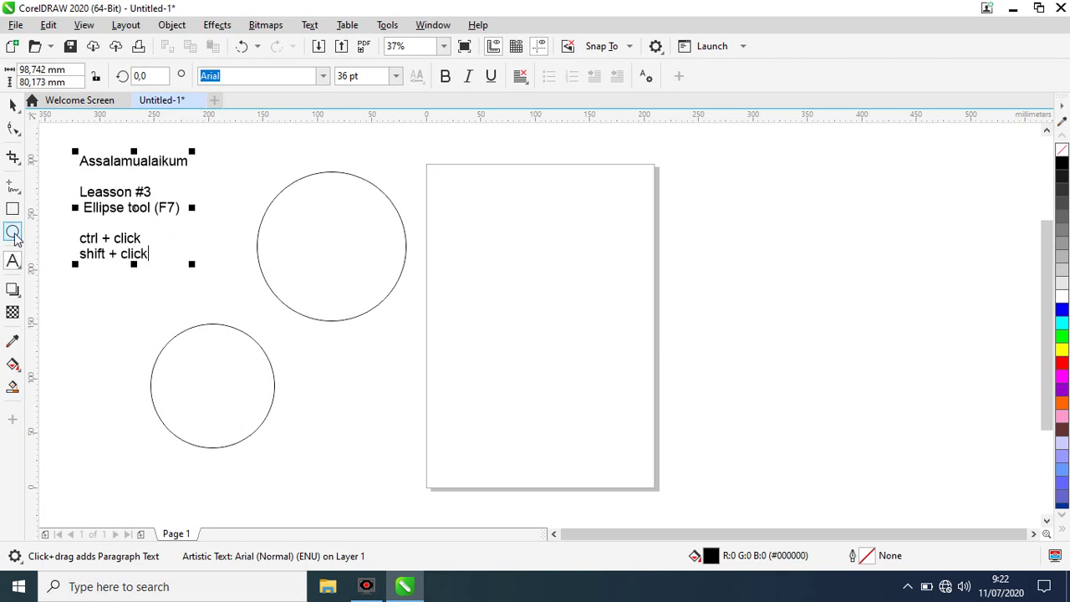
Draw an ellipse about 73 by 122 mm outward from its center, overlapping the large circle, and add the line "free" to the note
click(13, 231)
mouse_move(354, 355)
mouse_down()
mouse_move(460, 413)
mouse_move(421, 389)
mouse_move(398, 352)
mouse_move(389, 274)
mouse_move(465, 360)
mouse_move(489, 440)
mouse_move(473, 456)
mouse_move(465, 373)
mouse_move(454, 412)
mouse_move(387, 433)
mouse_move(432, 430)
mouse_move(438, 454)
mouse_move(472, 427)
mouse_move(471, 390)
mouse_move(392, 442)
mouse_move(425, 459)
mouse_move(471, 426)
mouse_move(427, 385)
mouse_move(373, 418)
mouse_move(425, 413)
mouse_move(398, 426)
mouse_up()
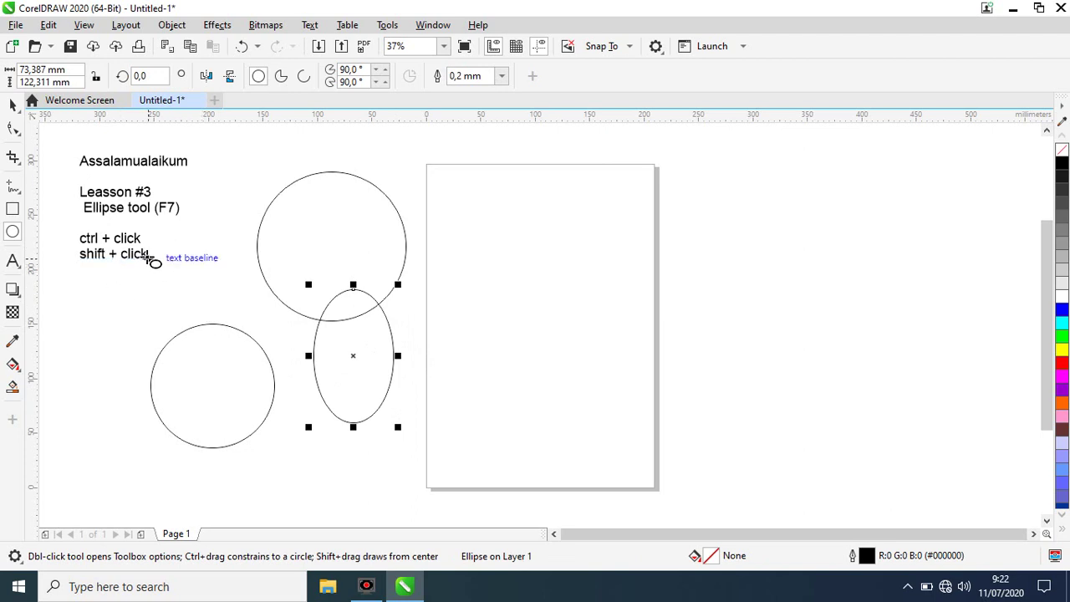
click(13, 260)
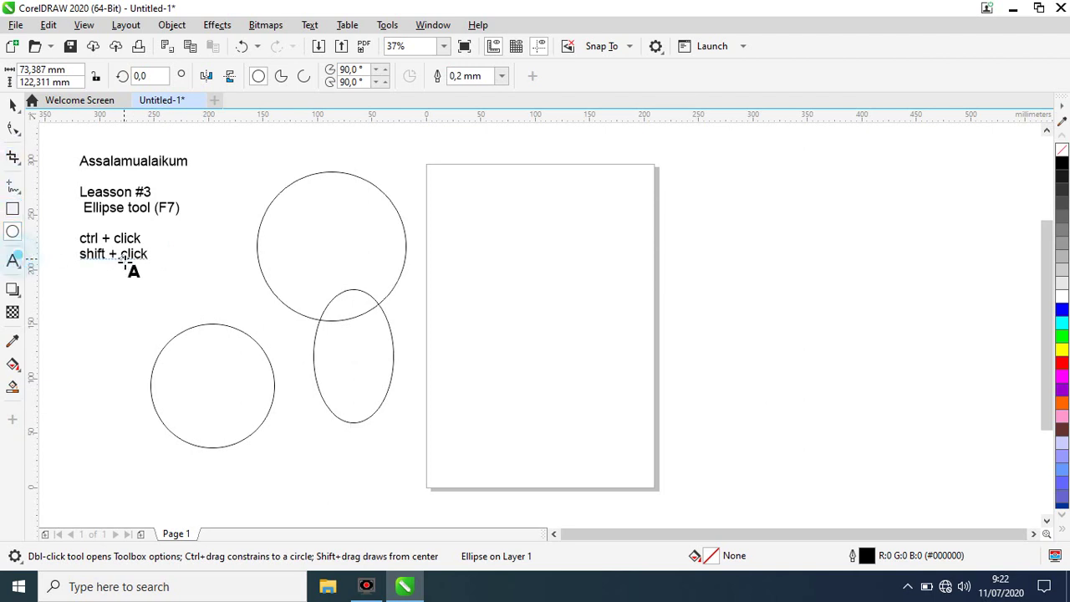
click(147, 254)
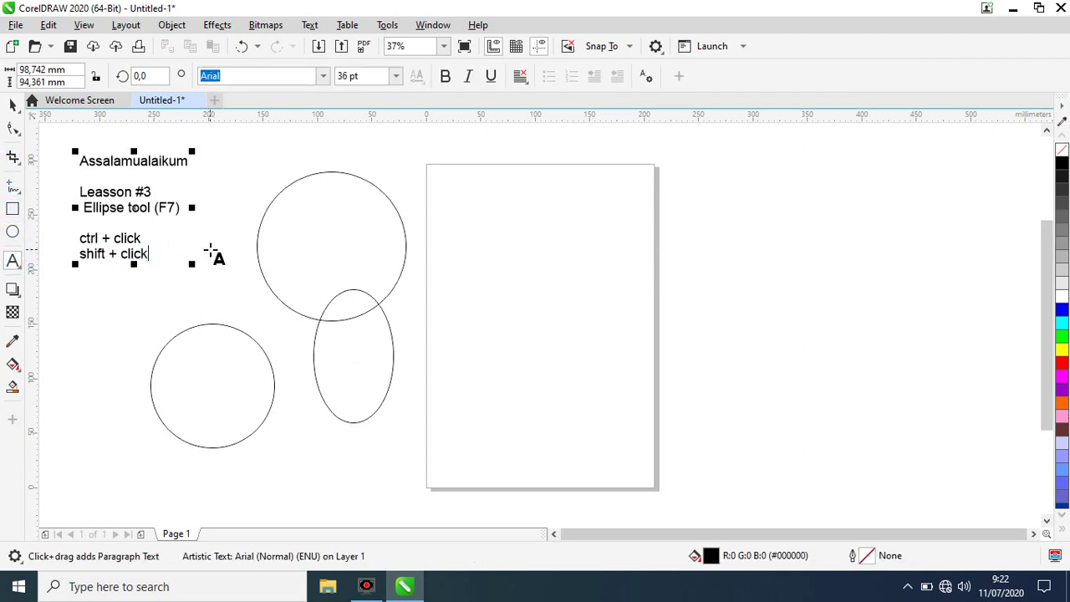
key(Return)
text(free)
key(Escape)
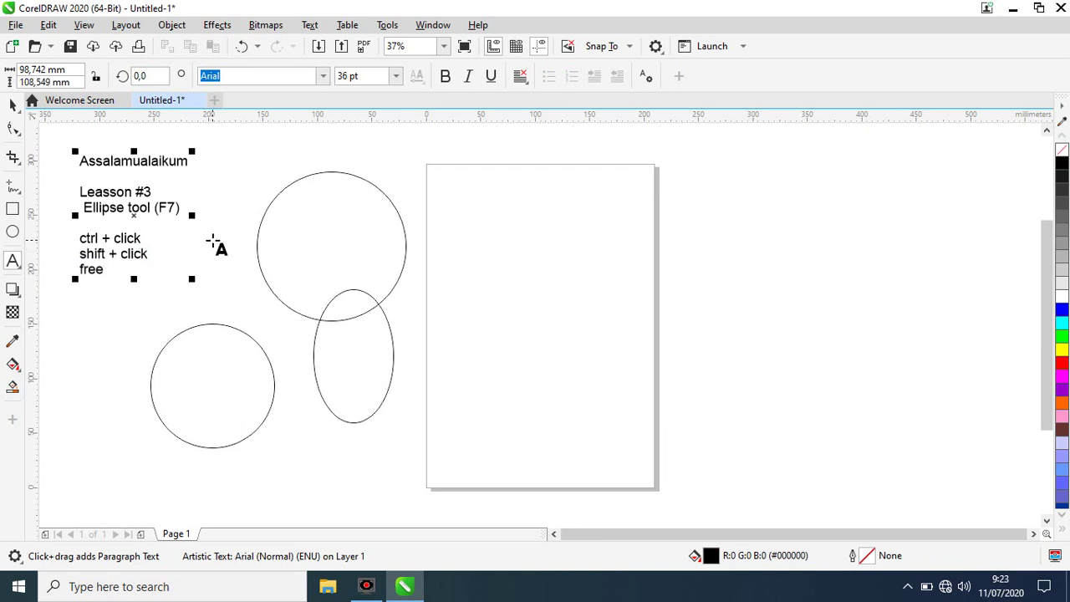
Draw a free-form upright ellipse about 63 by 131 mm in the upper part of the page and deselect it
click(13, 233)
mouse_move(469, 203)
mouse_down()
mouse_move(553, 278)
mouse_move(516, 304)
mouse_move(617, 248)
mouse_move(681, 268)
mouse_move(558, 306)
mouse_move(532, 337)
mouse_move(569, 346)
mouse_move(574, 258)
mouse_move(520, 274)
mouse_move(516, 325)
mouse_move(597, 322)
mouse_move(633, 399)
mouse_move(600, 298)
mouse_move(511, 301)
mouse_move(518, 337)
mouse_move(538, 348)
mouse_up()
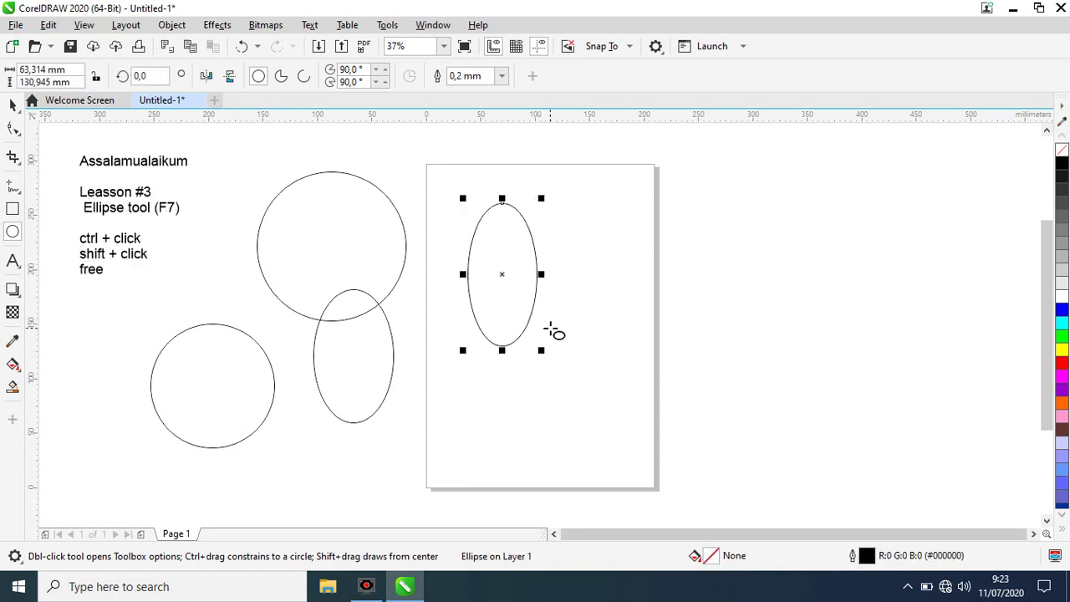
click(13, 105)
click(259, 165)
Reopen the text note for editing and add blank lines below "free"
click(93, 270)
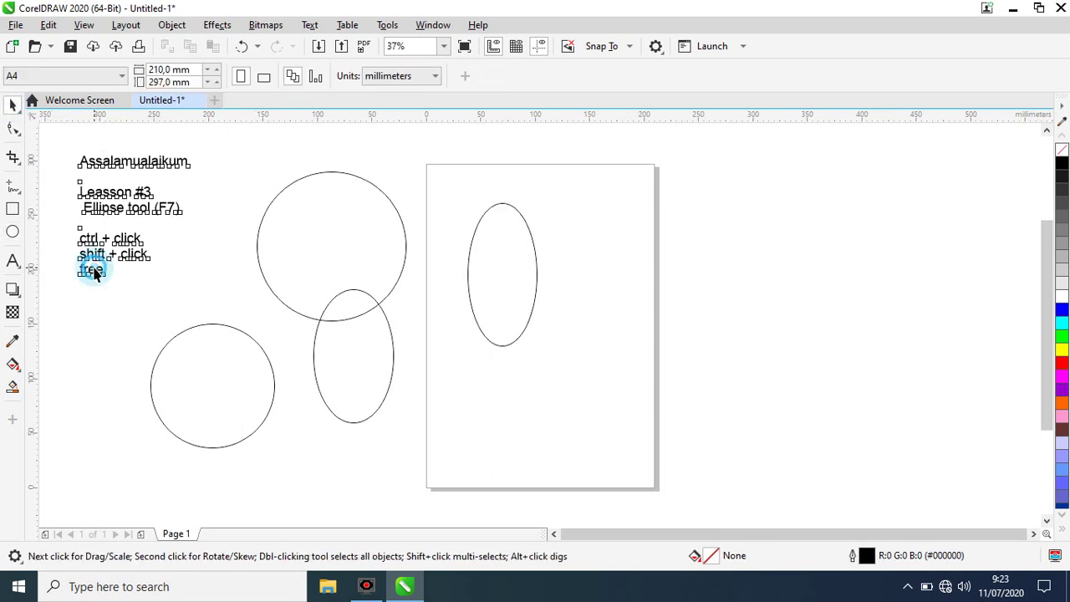
double_click(112, 270)
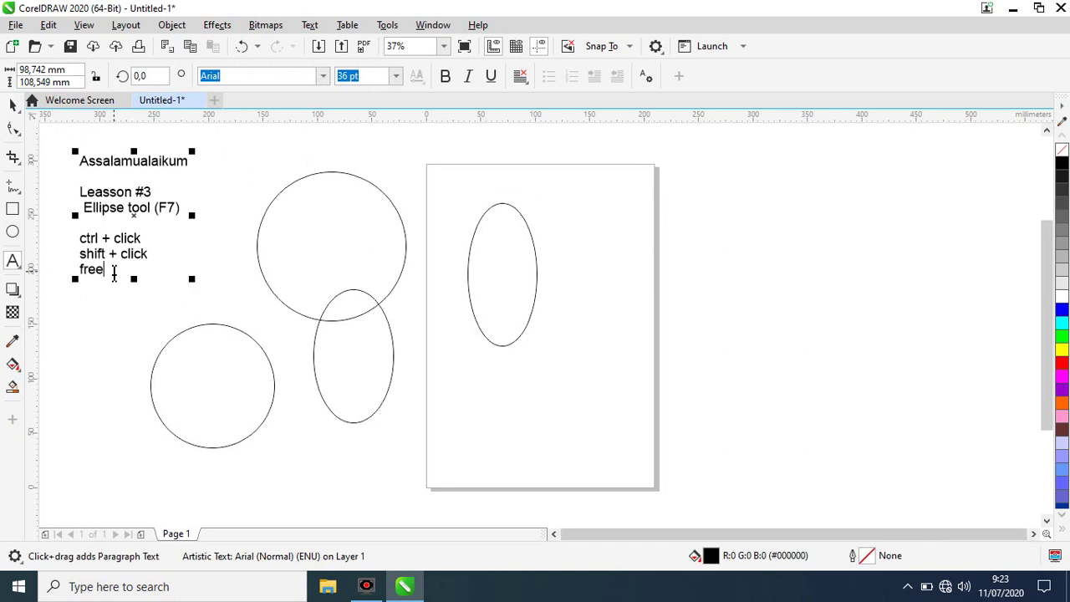
key(Return)
Try selecting the ellipse on the page together with the large circle, and clear the selection
click(13, 103)
click(299, 240)
click(519, 241)
shift+click(365, 243)
click(201, 189)
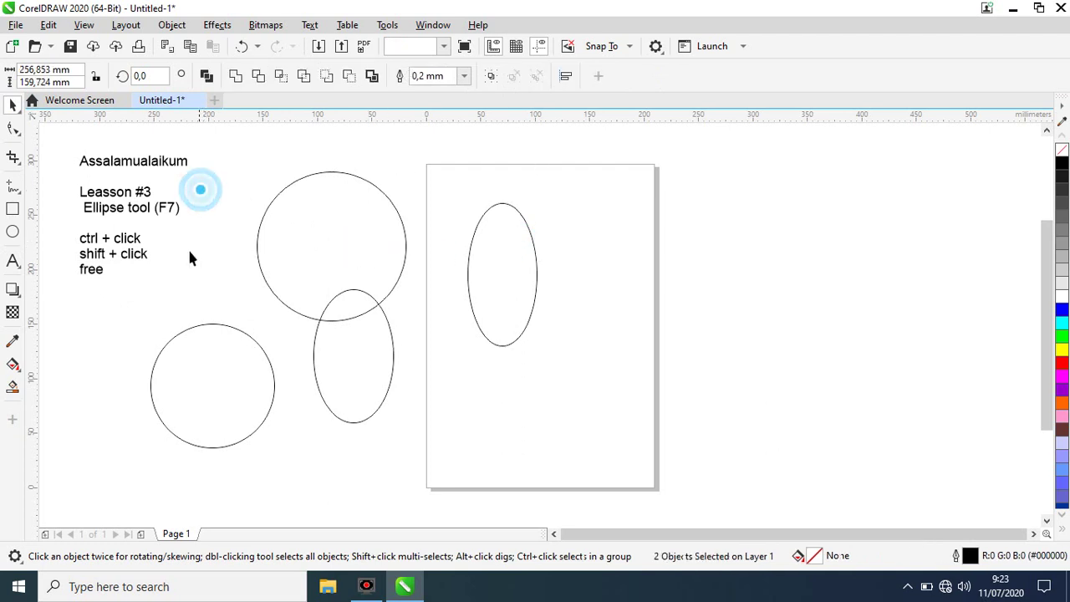
Add the word "Shift" to the text note, separated from "free" by a blank line
click(90, 269)
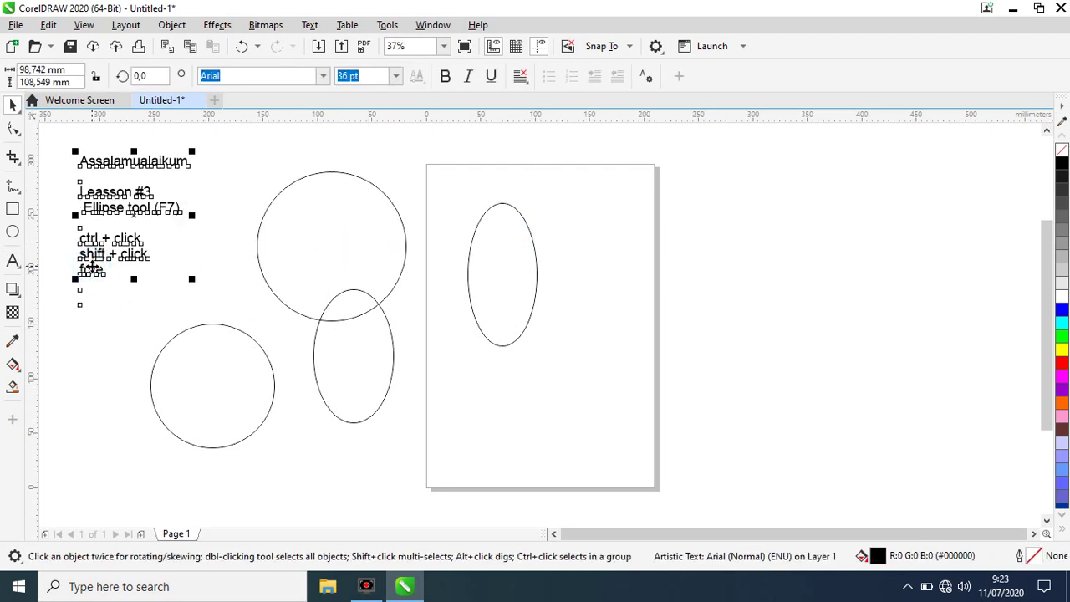
key(F8)
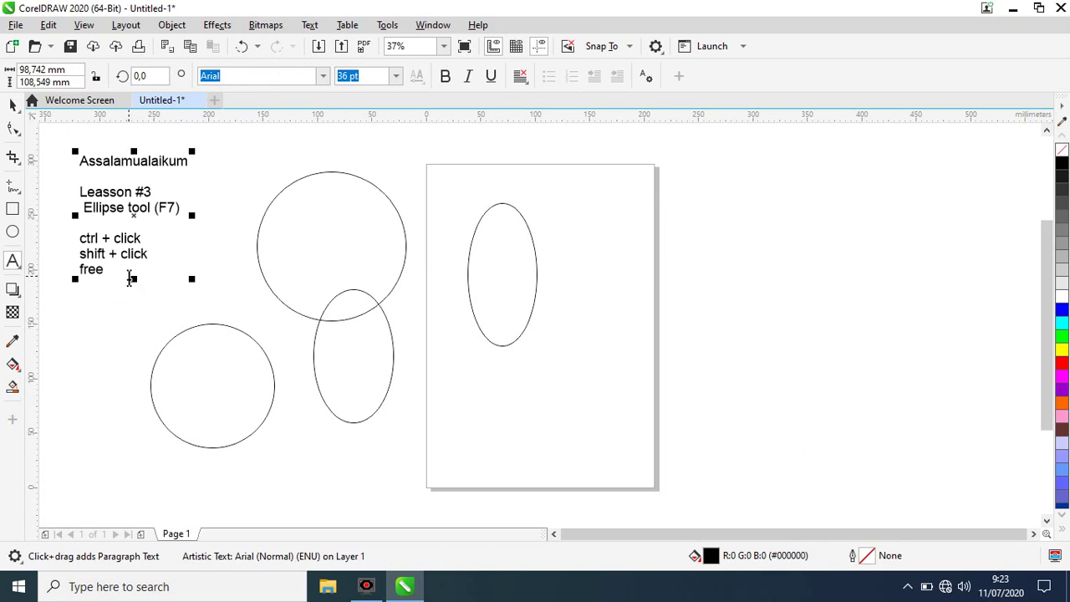
click(129, 279)
text(Shift)
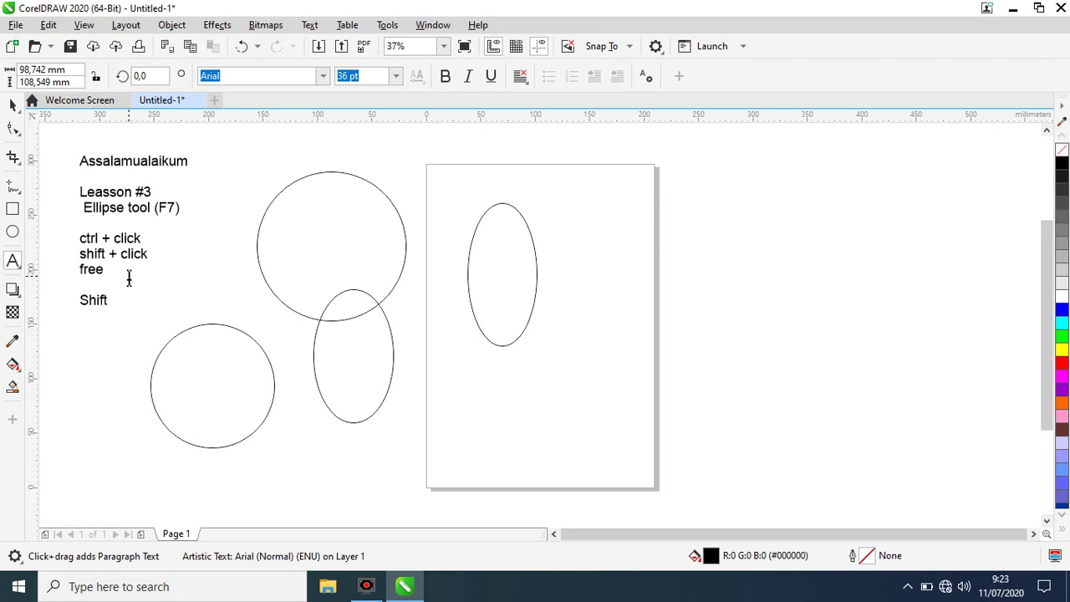
key(Escape)
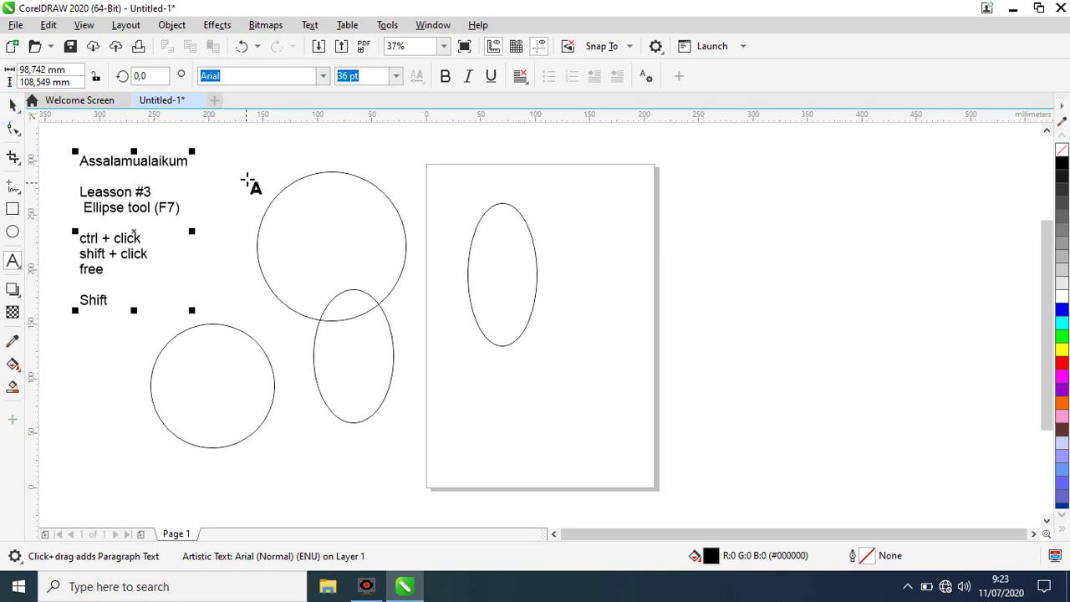
Select both circles and both ellipses together and delete them, keeping only the text note
click(13, 104)
click(274, 140)
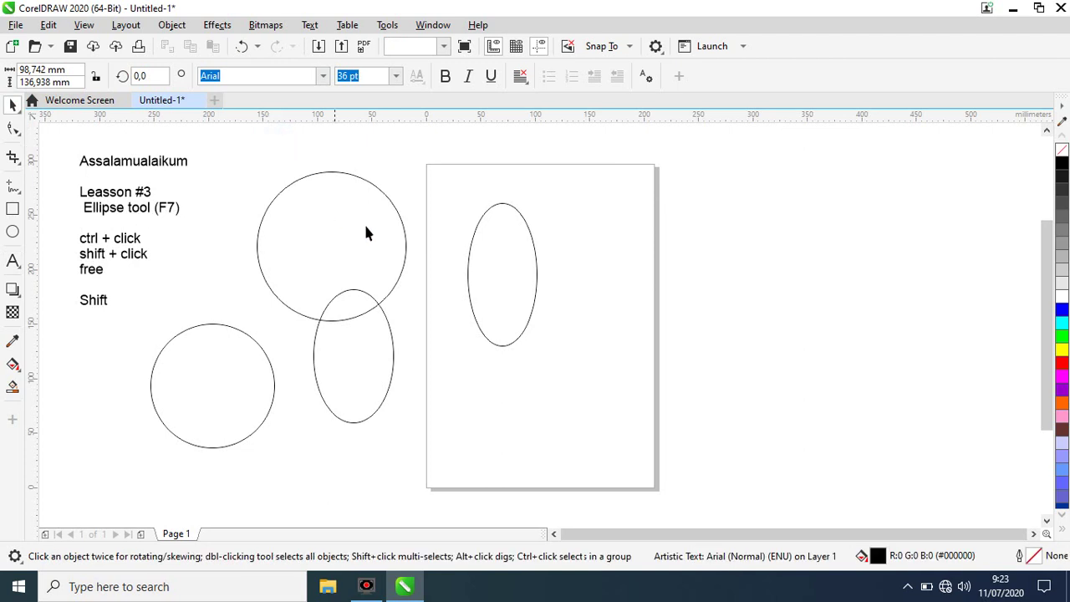
click(356, 218)
shift+click(493, 228)
shift+click(348, 337)
shift+click(227, 365)
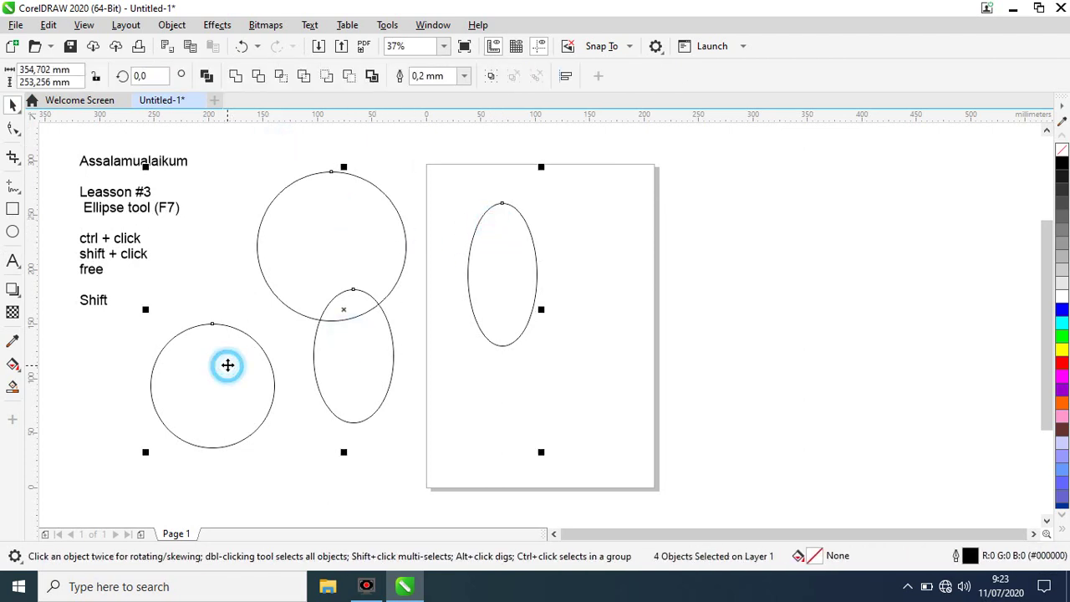
right_click(229, 364)
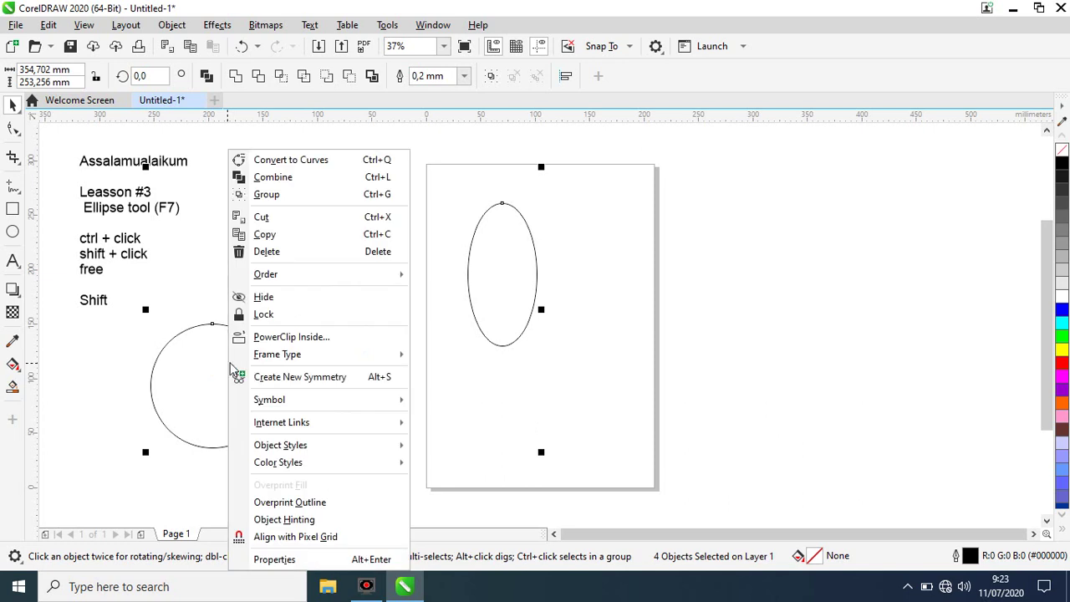
click(266, 254)
click(285, 255)
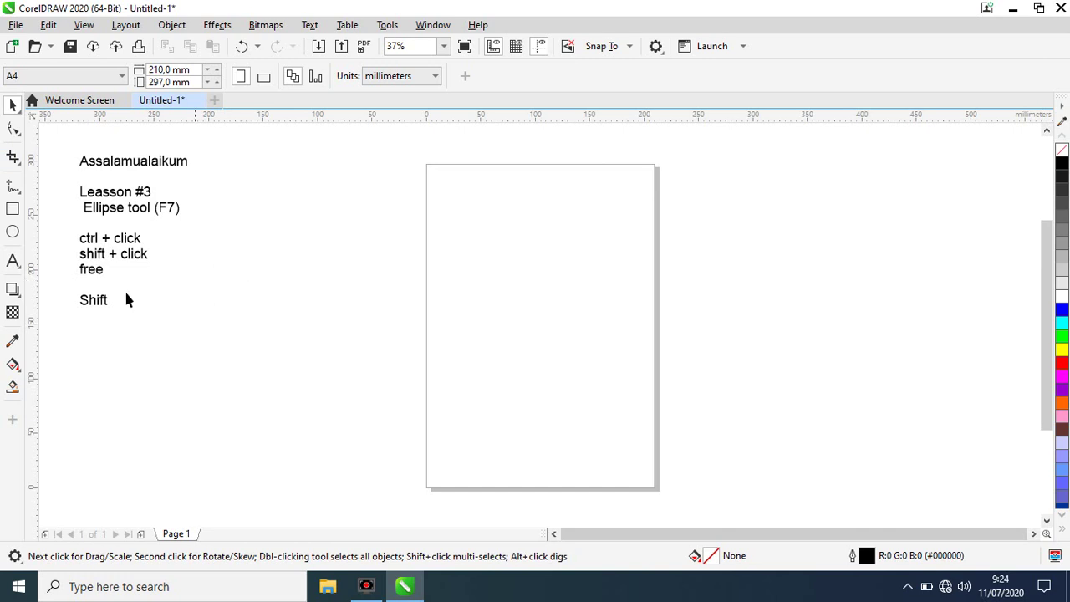
Draw a circle about 119 mm across between the text note and the page
click(12, 232)
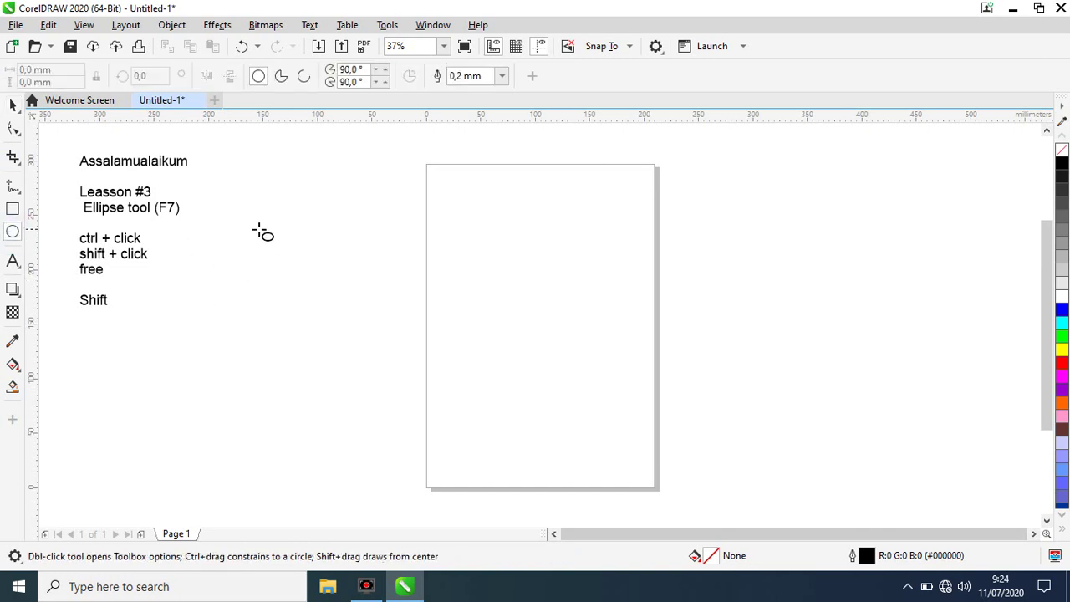
drag(259, 230, 394, 359)
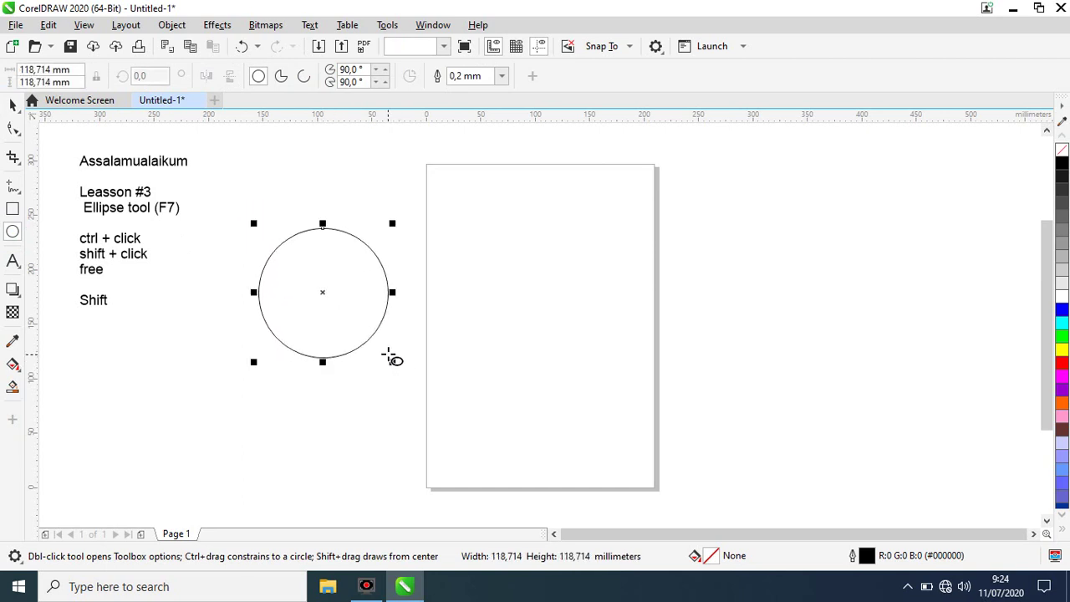
Convert the circle to a pie shape and set its ending angle to 317°
click(281, 77)
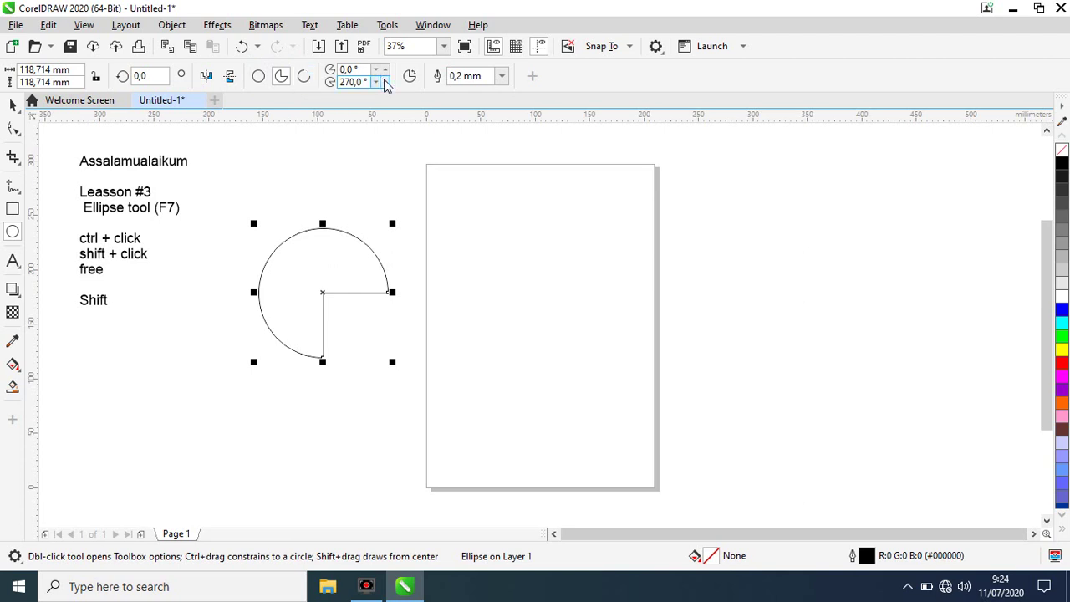
drag(385, 84, 395, 274)
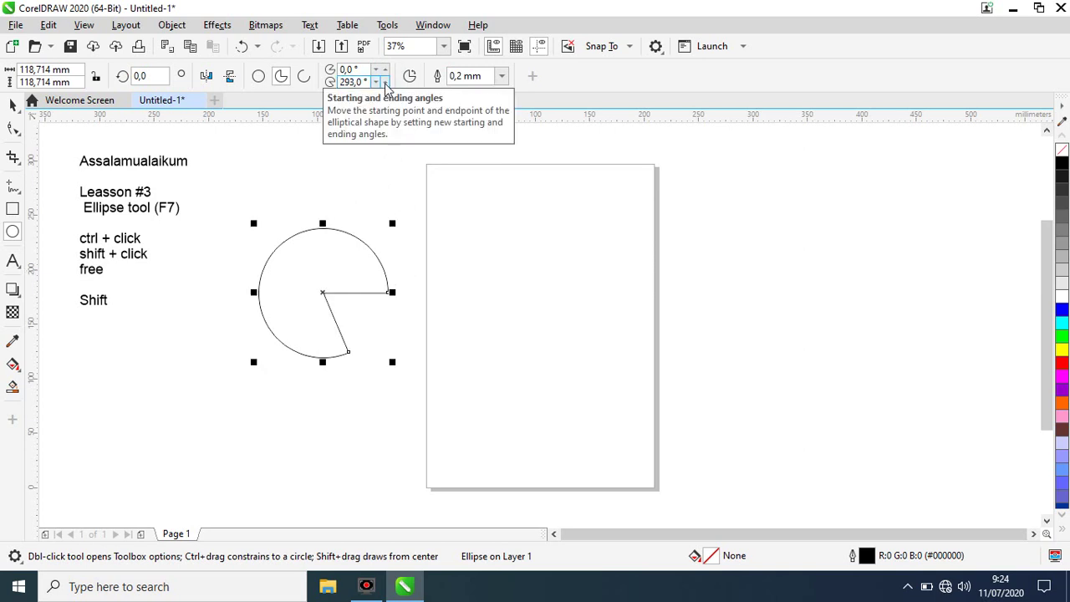
drag(386, 84, 390, 280)
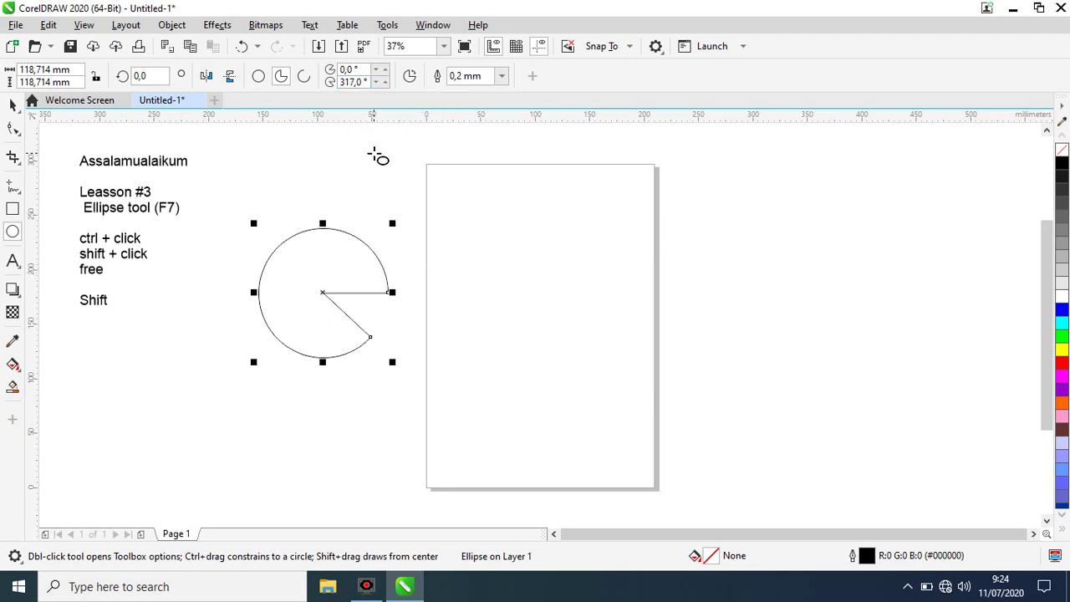
Undo the last changes to the pie's ending angle
click(240, 46)
click(240, 46)
click(240, 46)
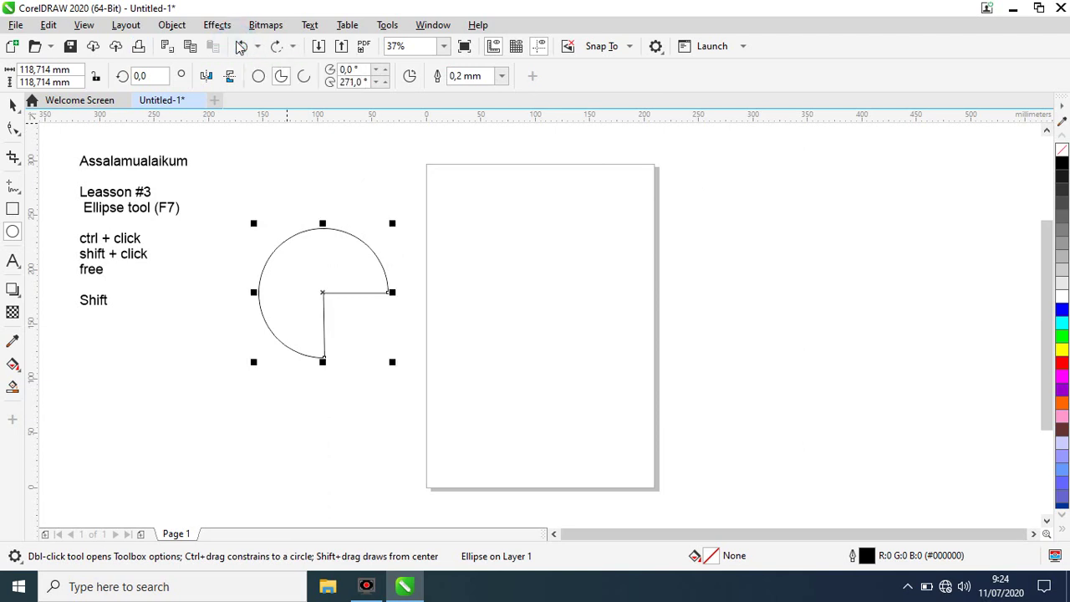
Try a starting angle of 24° on the pie, and undo the last starting-angle changes
click(386, 69)
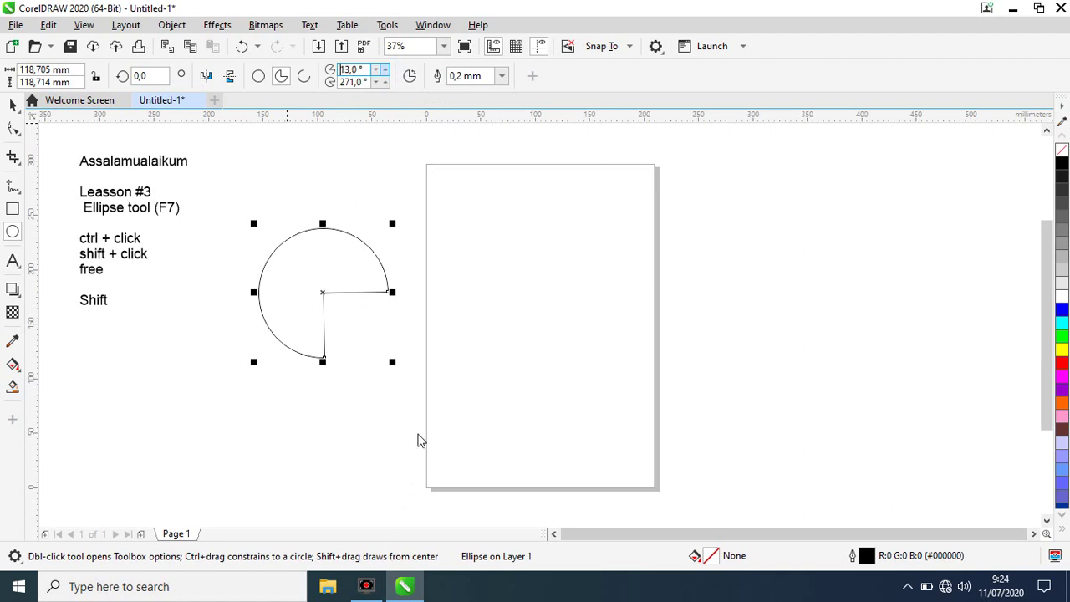
key(Up)
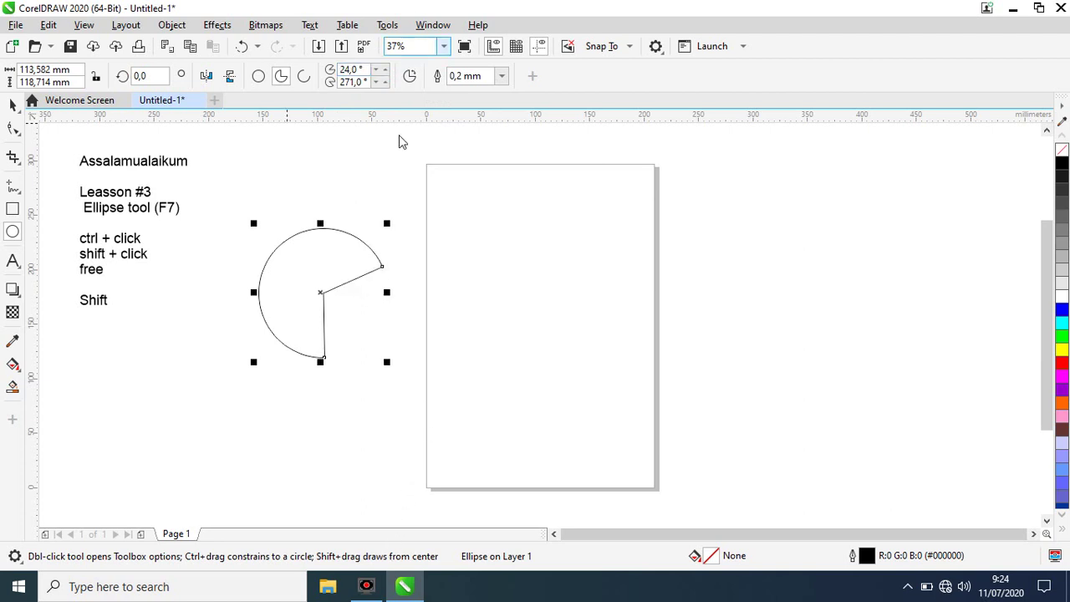
click(242, 47)
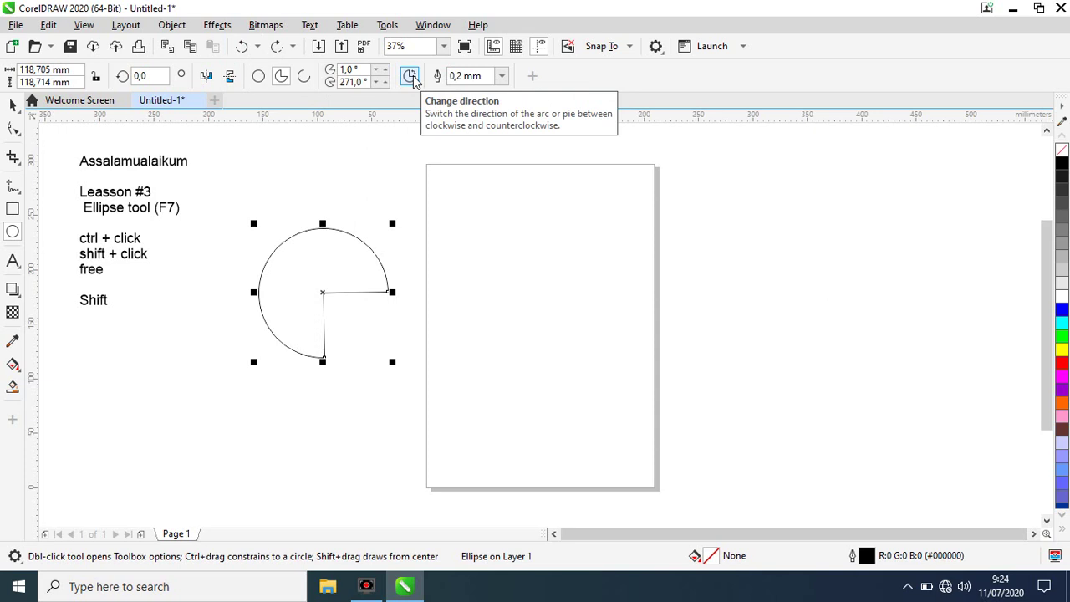
Convert the pie to an arc and switch the arc's direction
click(303, 76)
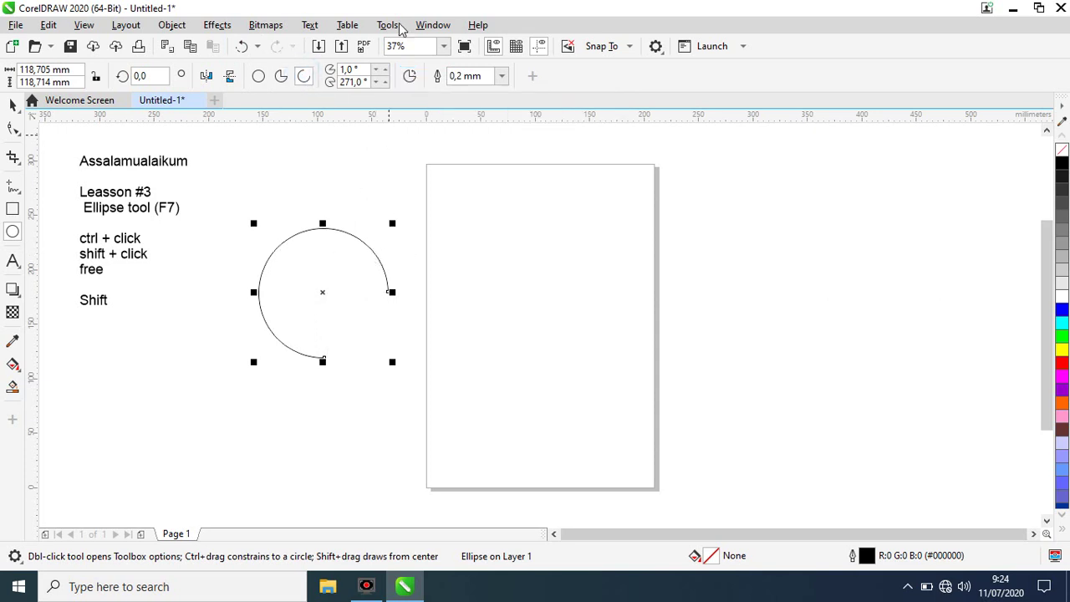
click(409, 76)
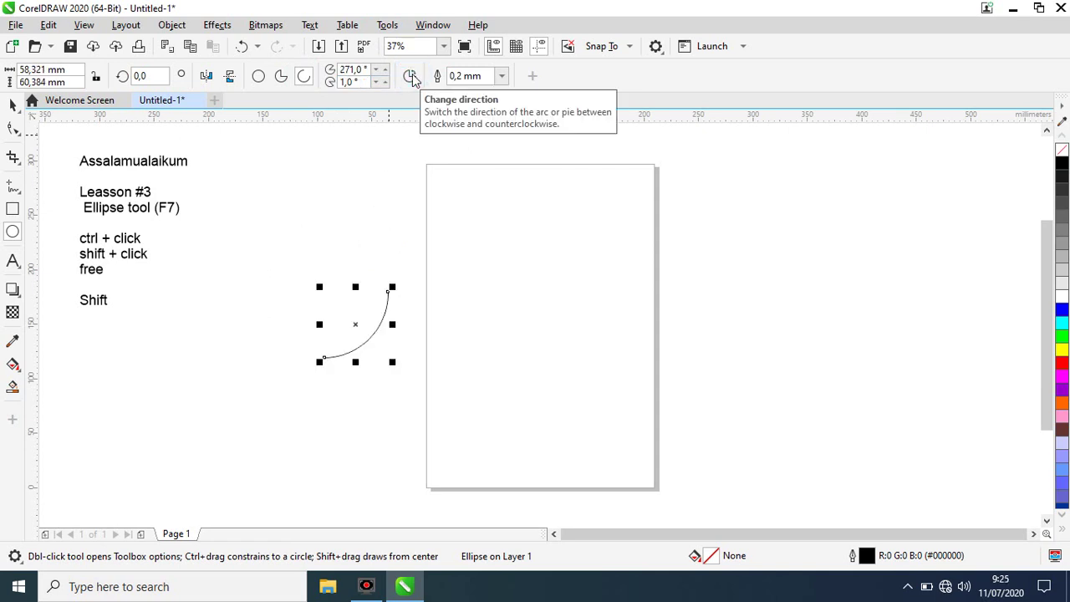
Mirror the arc both horizontally and vertically, and set its angle of rotation to 120°
click(207, 77)
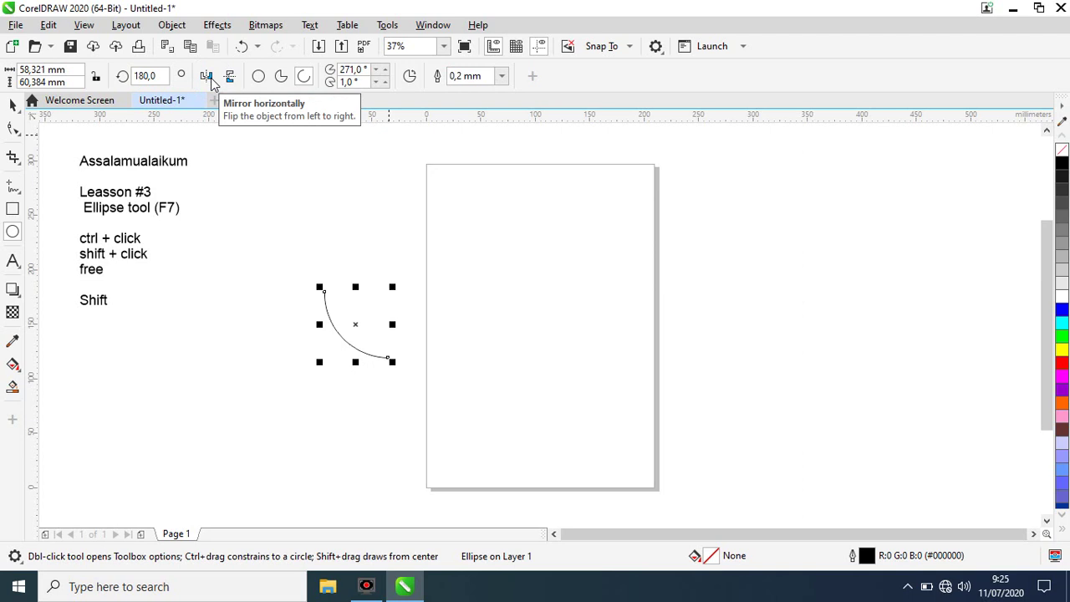
click(231, 77)
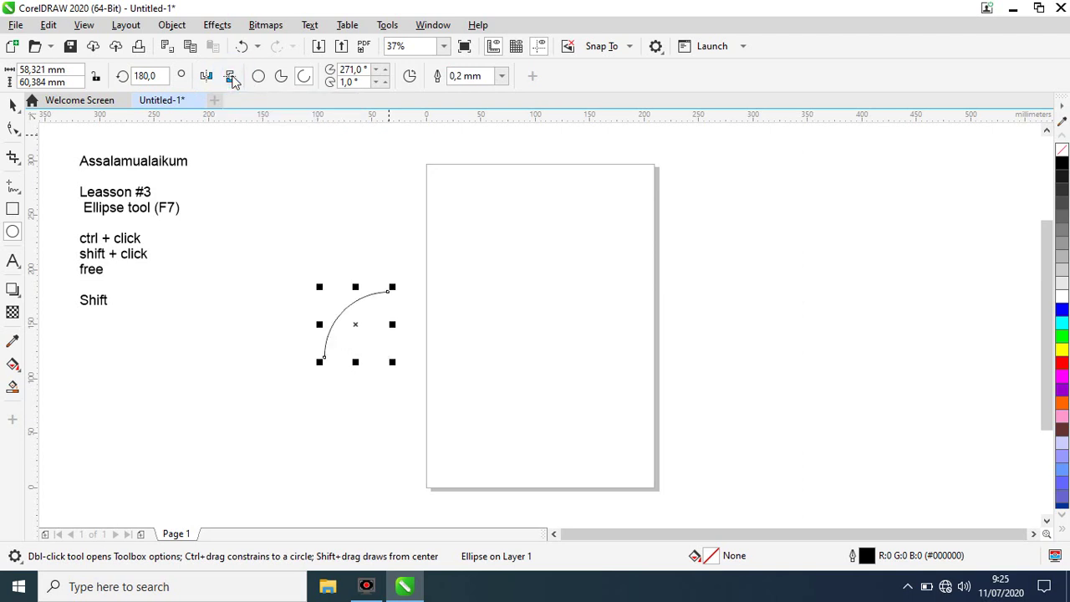
drag(165, 76, 122, 81)
text(120)
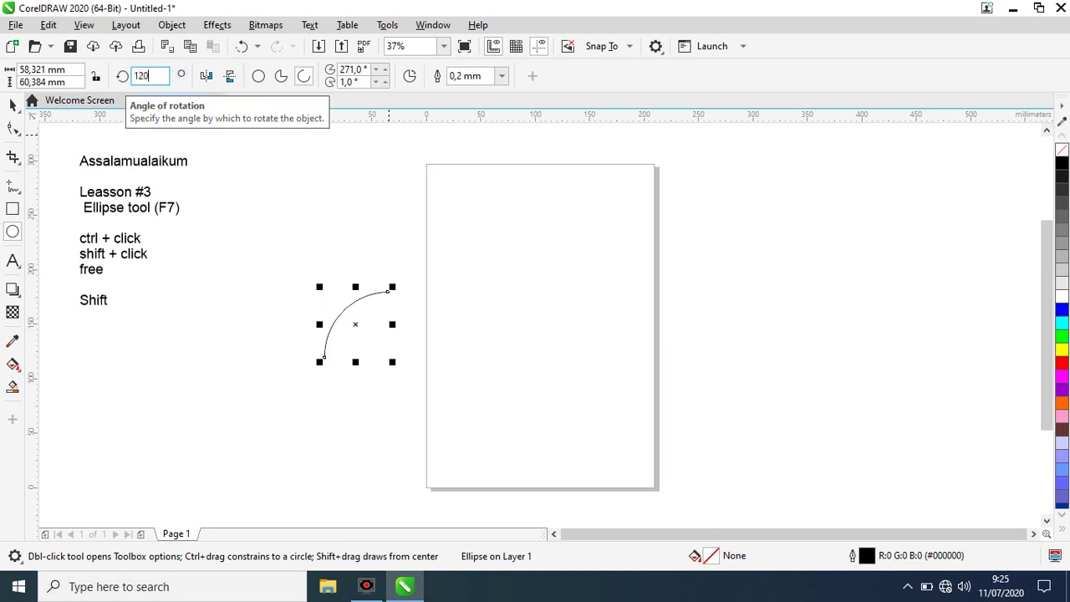
key(Return)
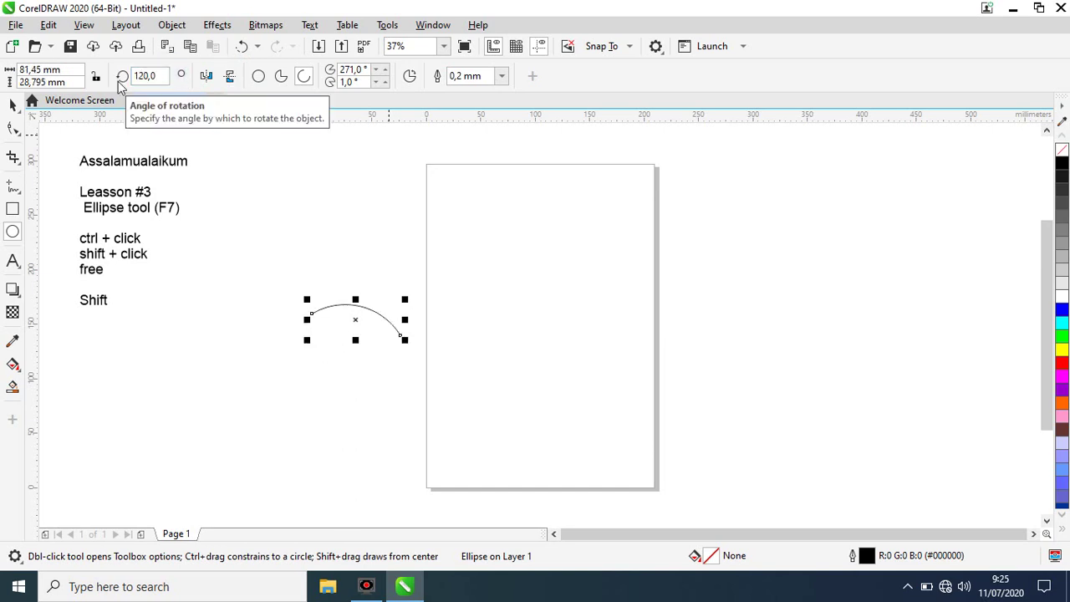
Undo the arc's rotation, mirroring, direction change and conversion, back to the pie shape
key(ctrl+z)
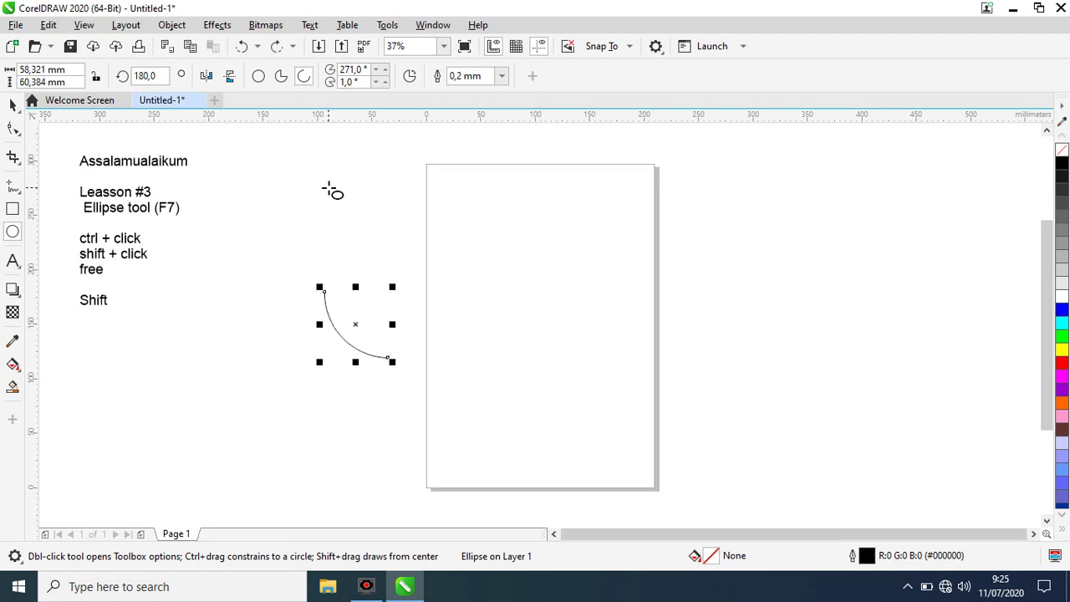
key(ctrl+z)
key(ctrl+z)
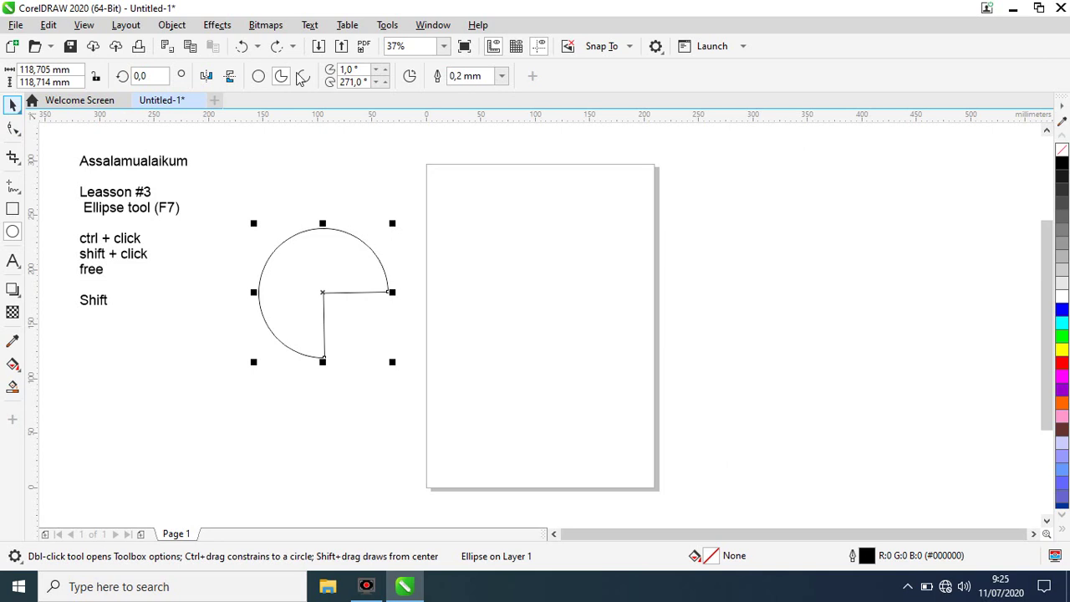
Convert the pie back to a full circle and deselect it
click(258, 76)
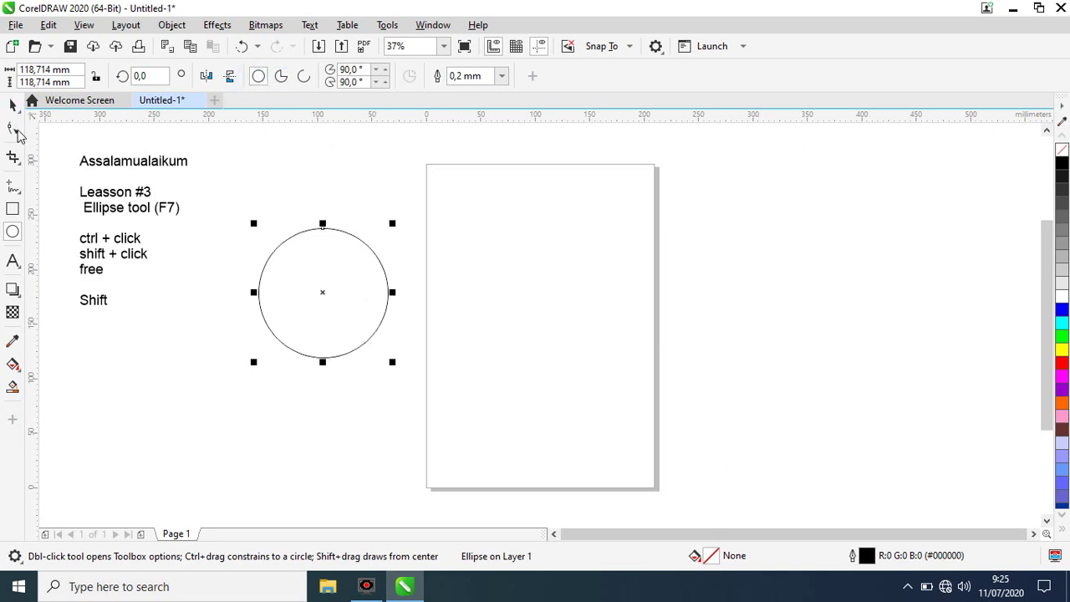
click(13, 104)
click(361, 157)
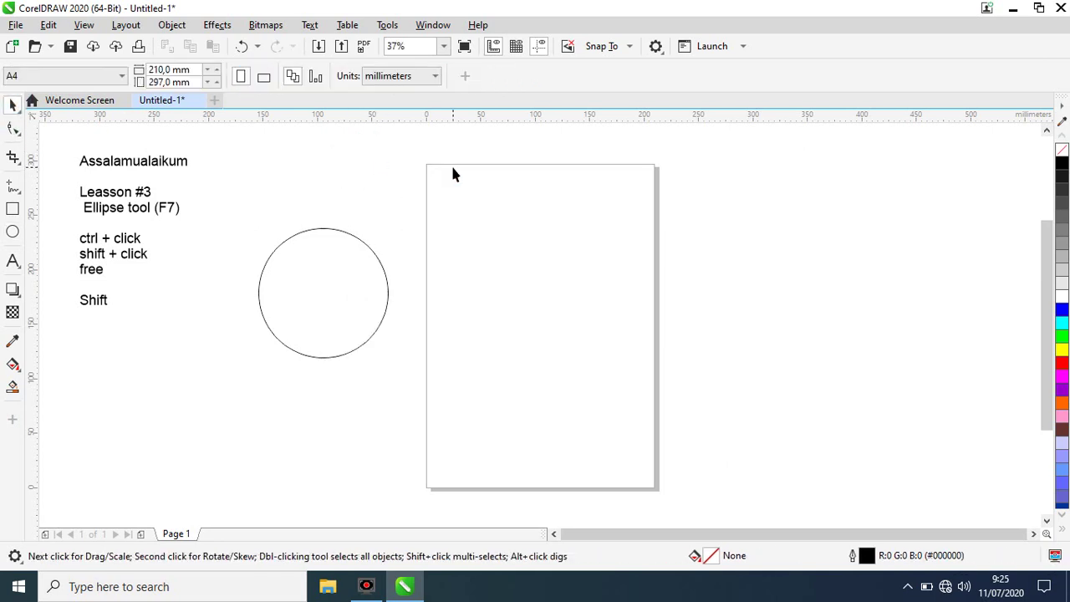
Fill the circle with light red (#FF6666) and color its outline lime green (#99FF00)
click(334, 295)
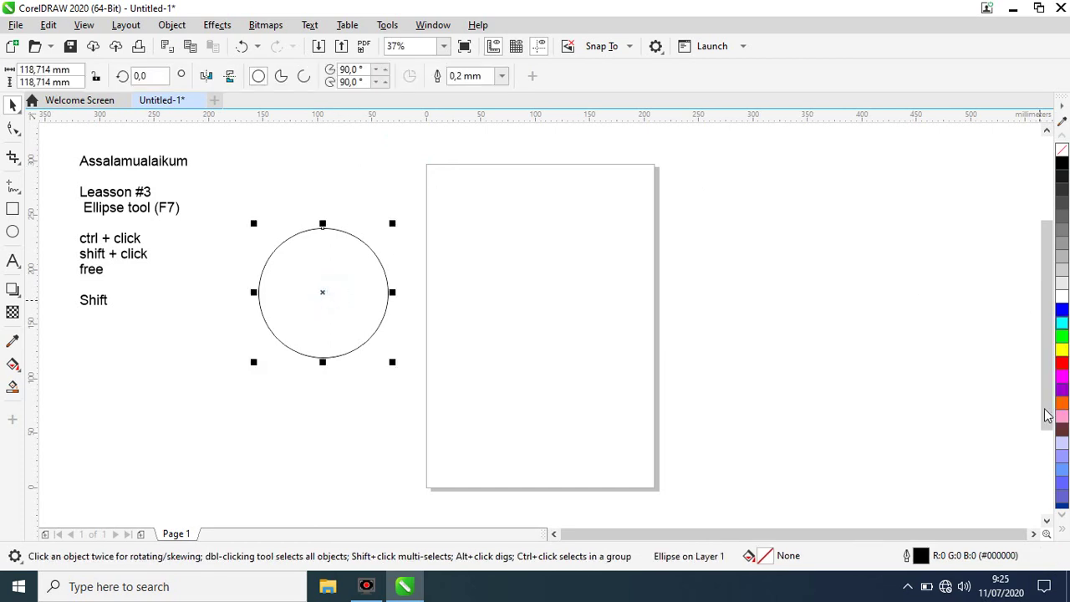
click(1063, 532)
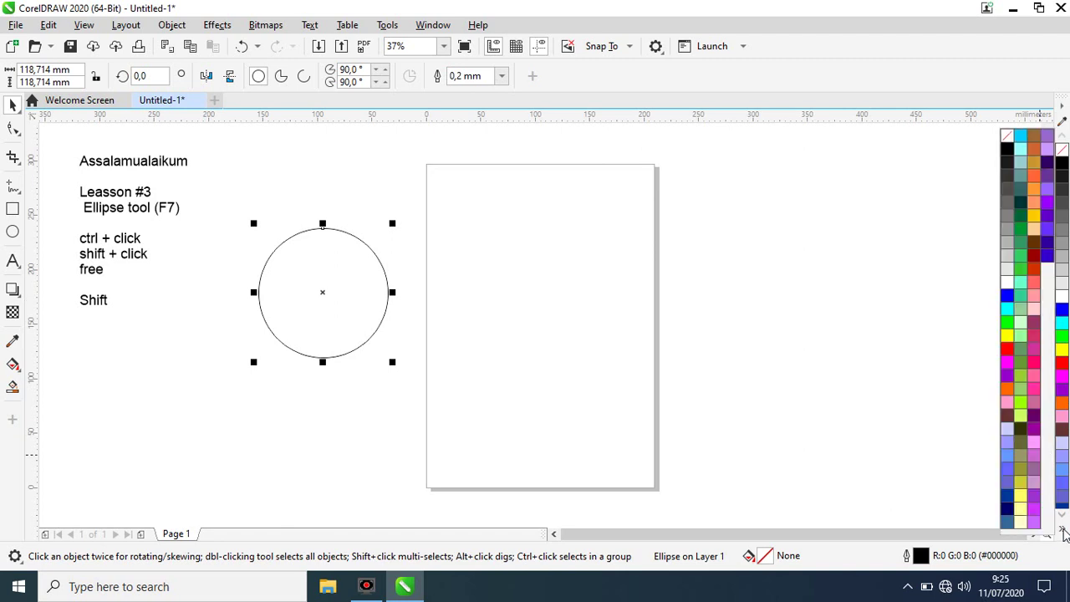
click(1035, 289)
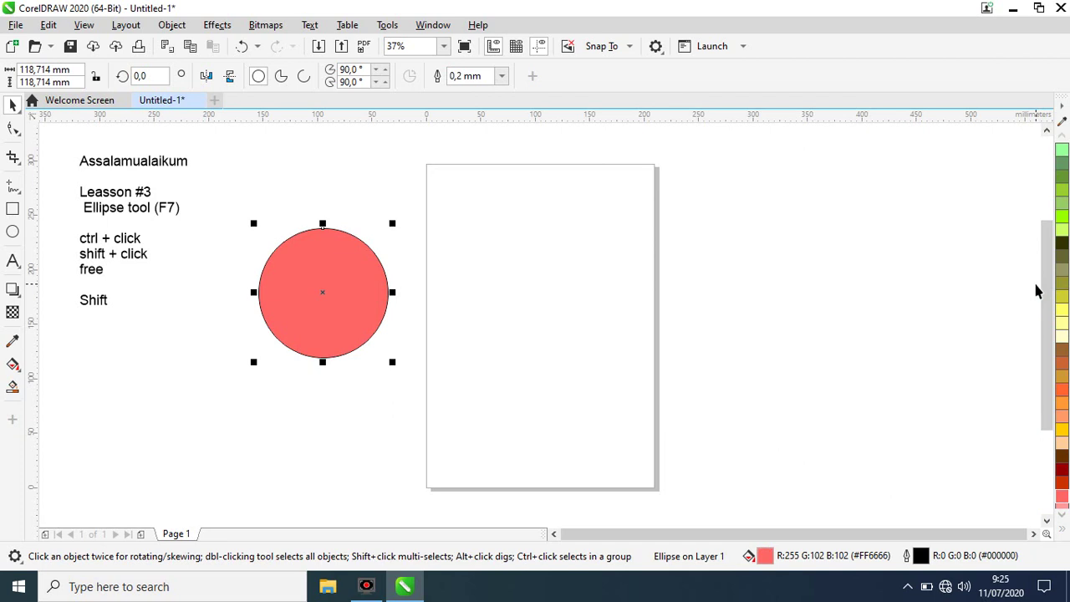
right_click(1064, 217)
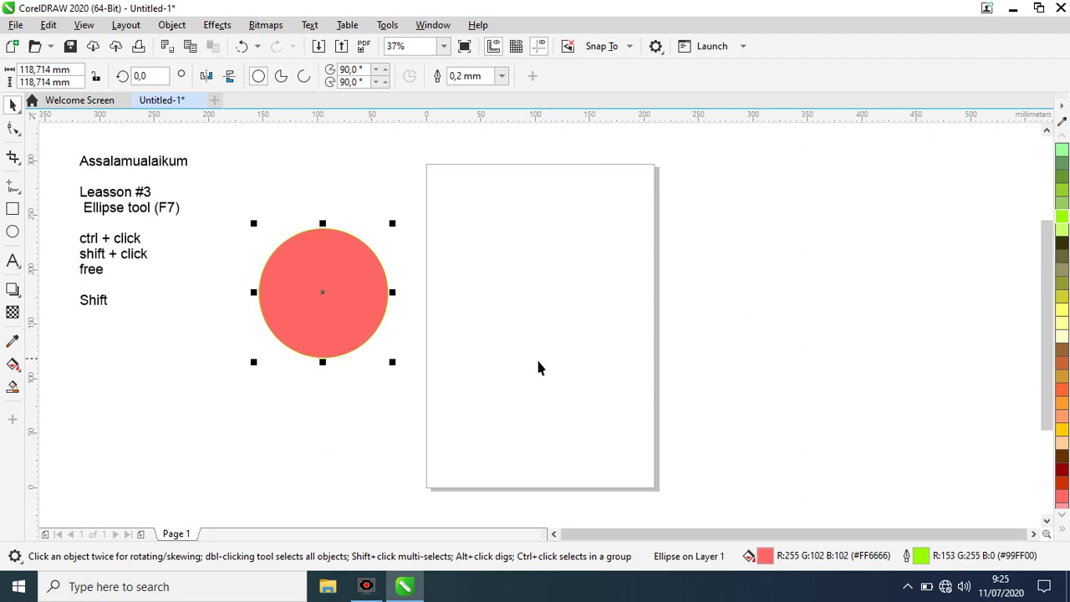
Open the Outline Pen settings for the circle and set the outline width to 2.5 mm
key(F12)
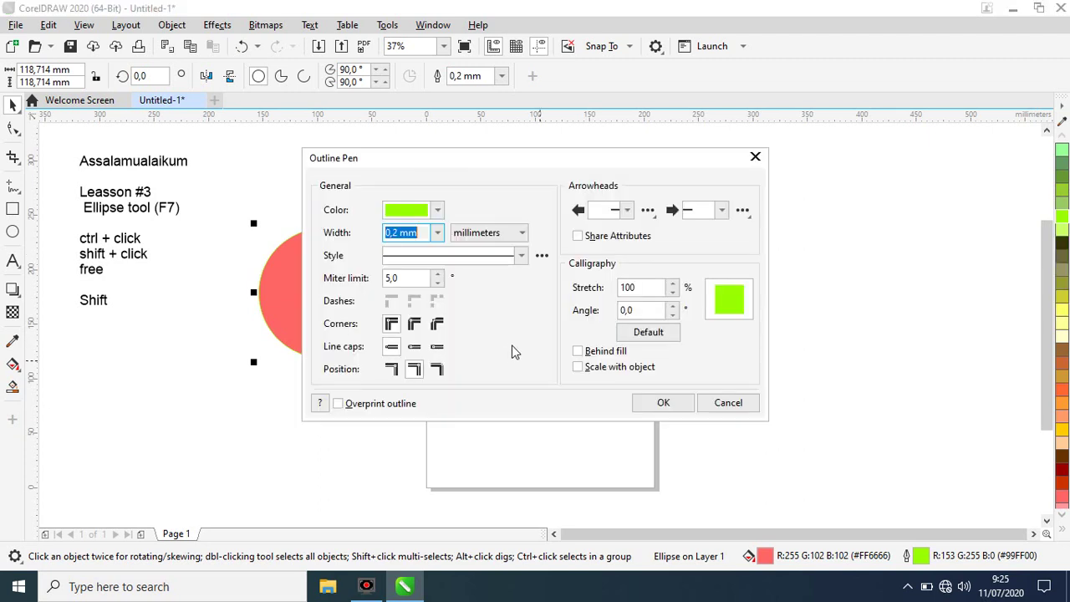
drag(523, 155, 655, 121)
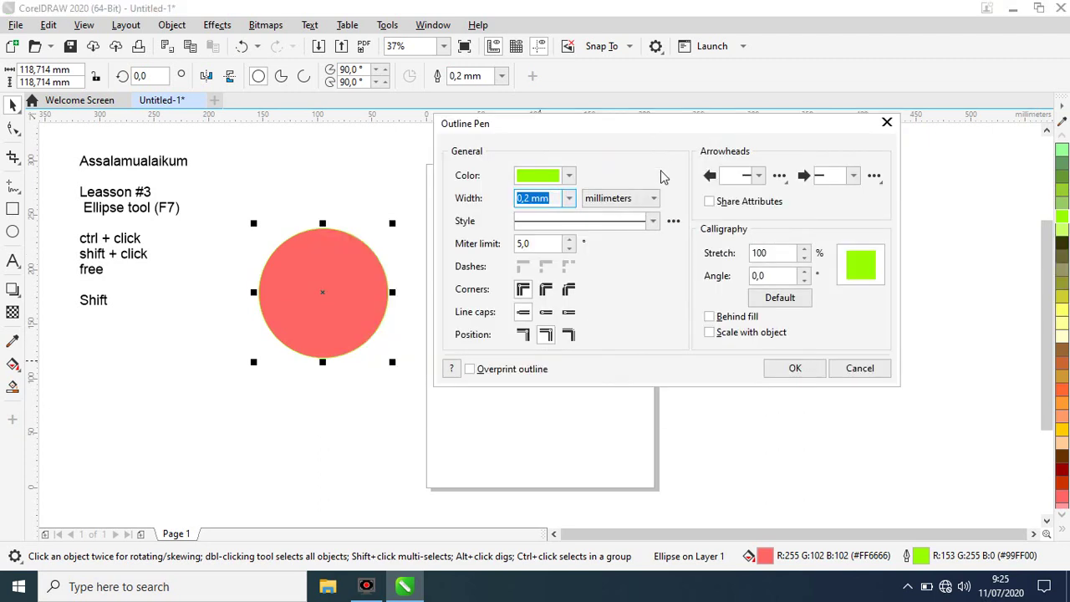
click(568, 198)
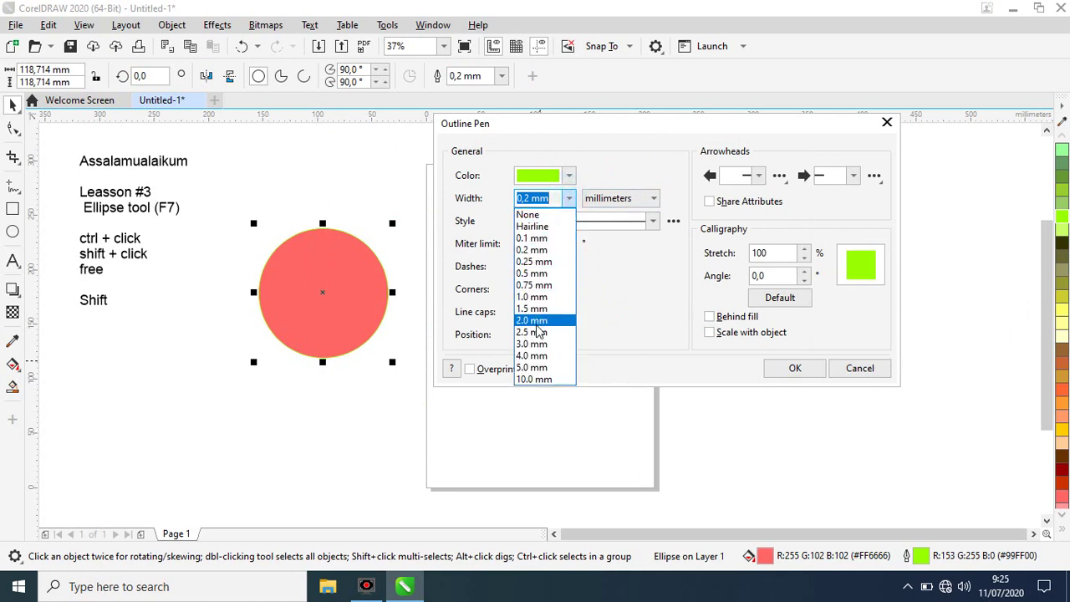
click(537, 325)
click(569, 198)
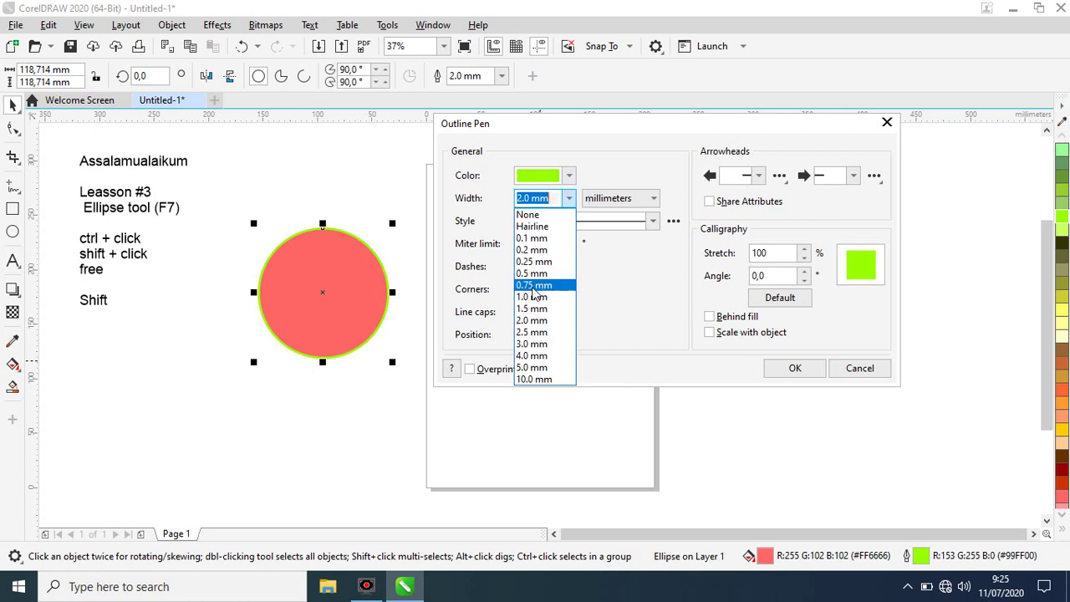
click(530, 332)
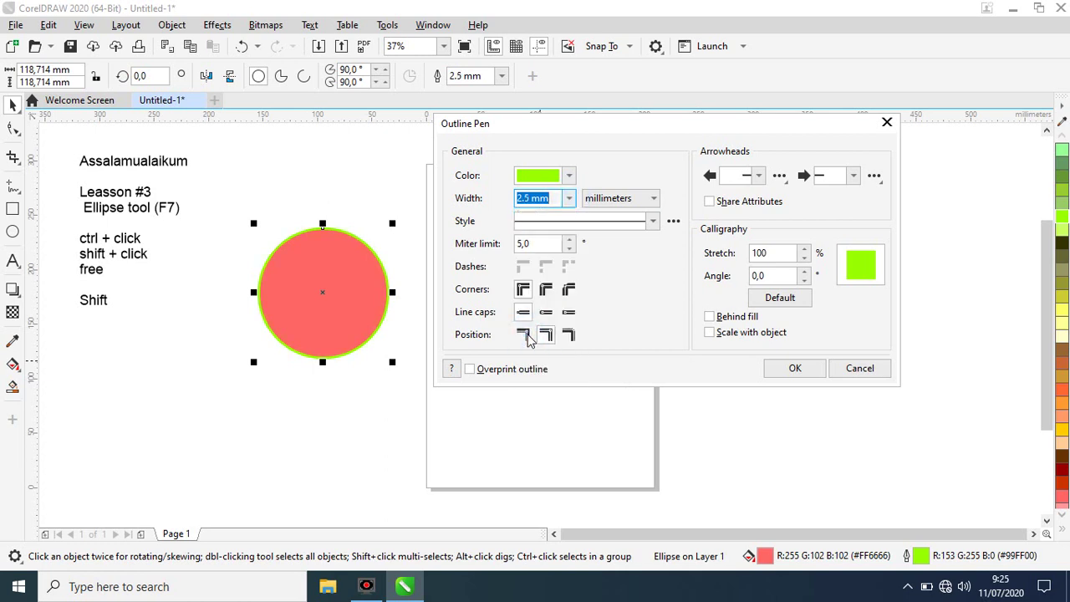
Apply the second dotted line style to the circle's outline, accept the outline settings and deselect the circle
click(652, 221)
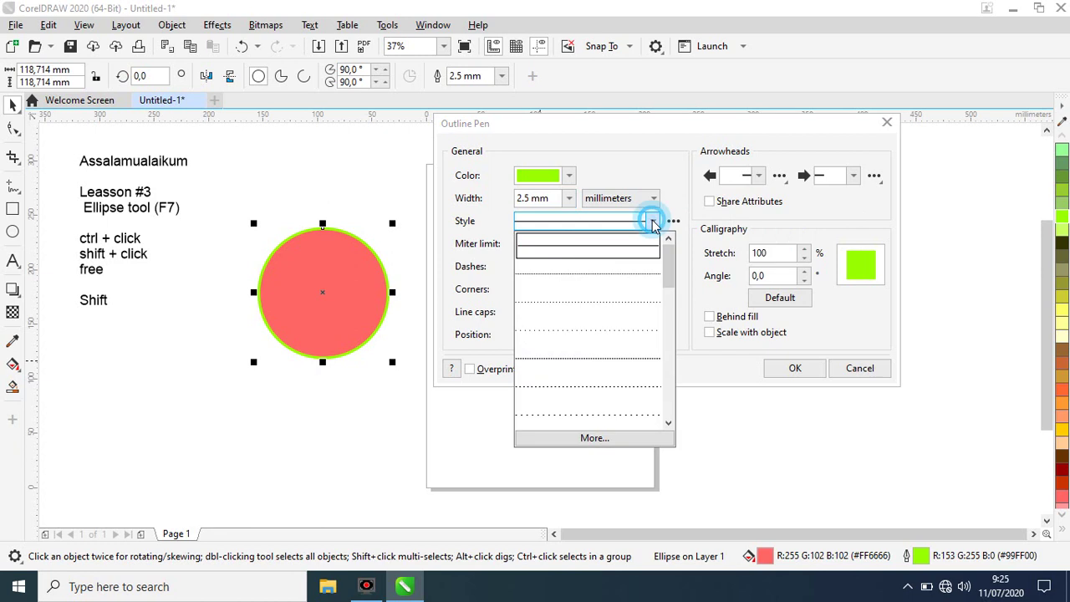
click(614, 303)
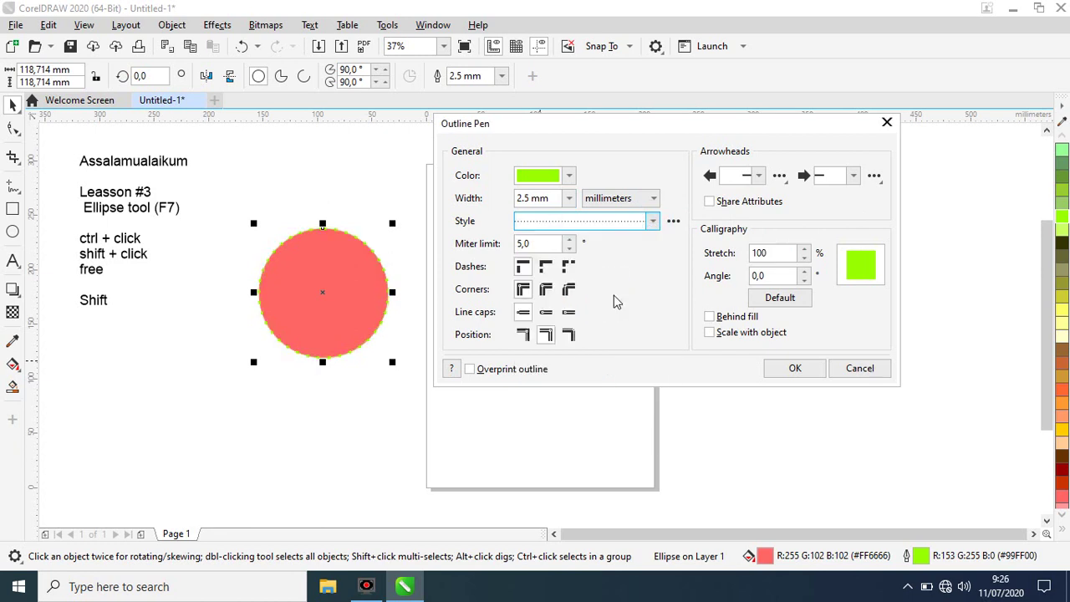
click(795, 369)
click(498, 310)
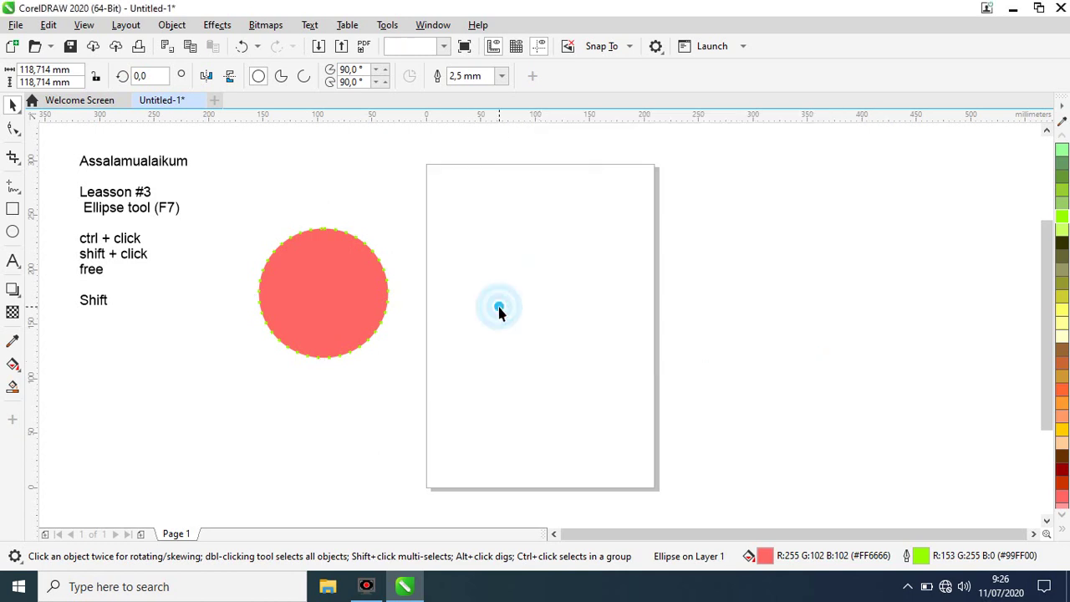